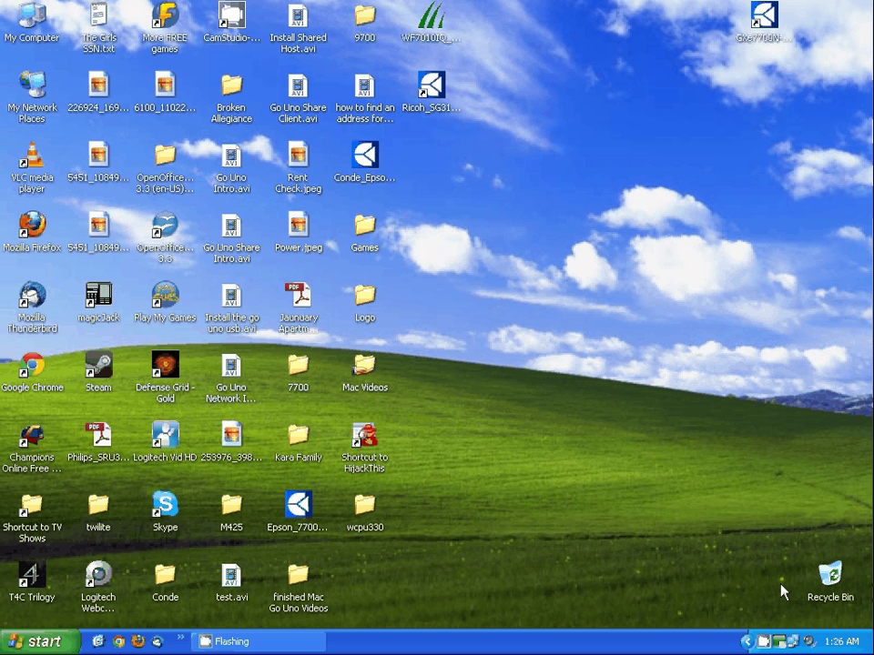
# Launch the GXe7700N-Win2k-XP-Vista-7-32bit driver installer from the desktop and accept its license agreement
pyautogui.click(765, 34)
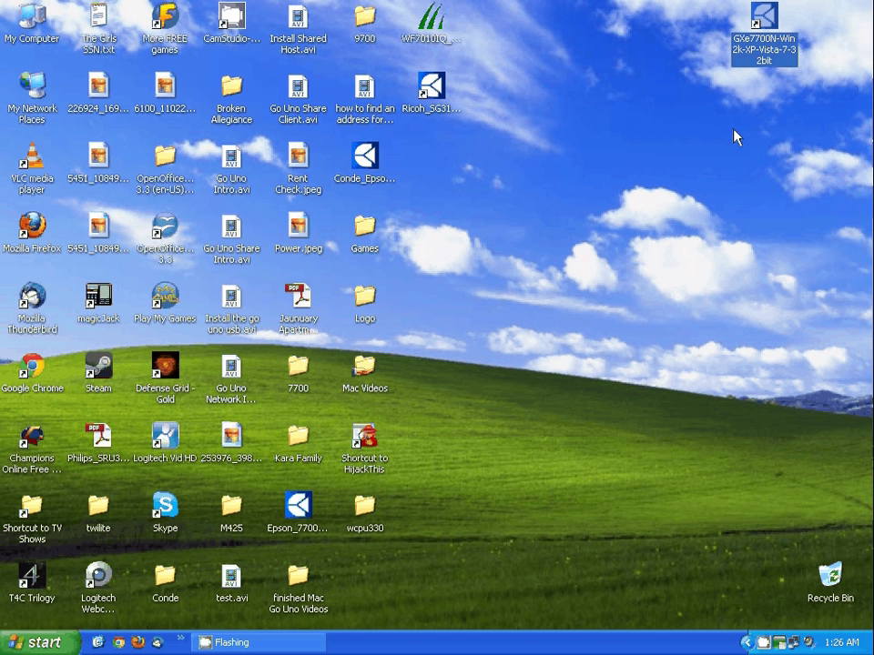
pyautogui.doubleClick(764, 20)
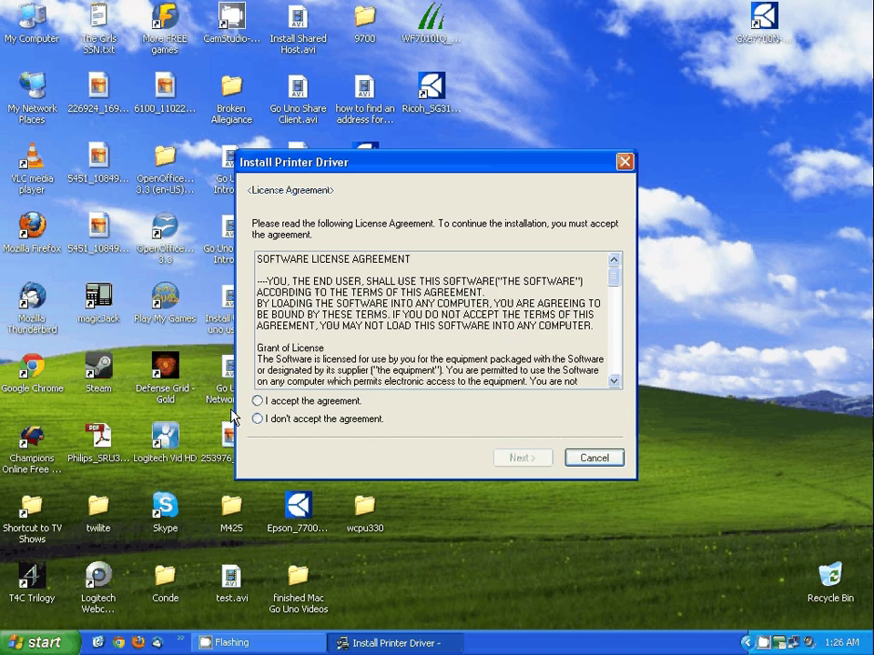
pyautogui.click(258, 401)
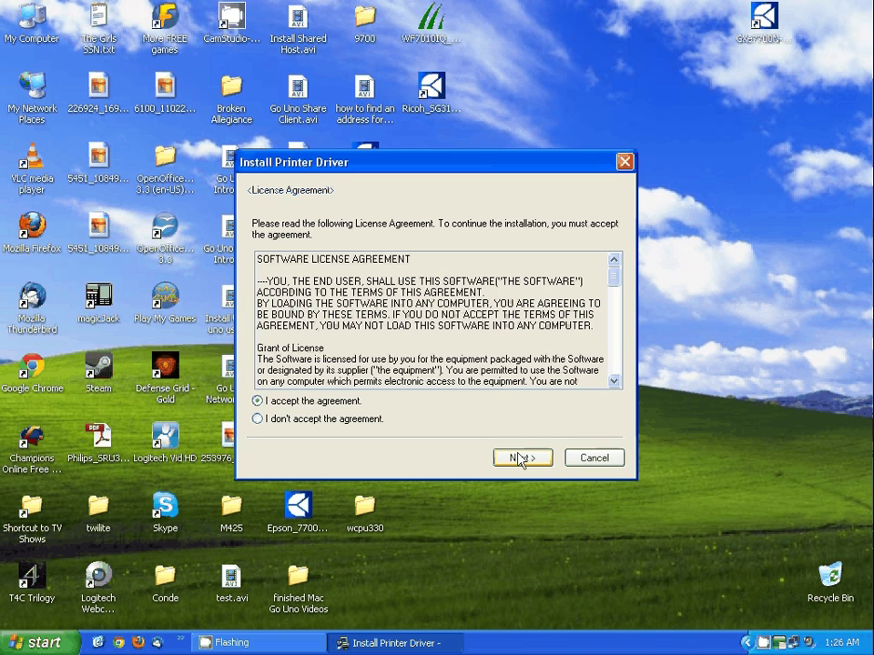
pyautogui.click(520, 458)
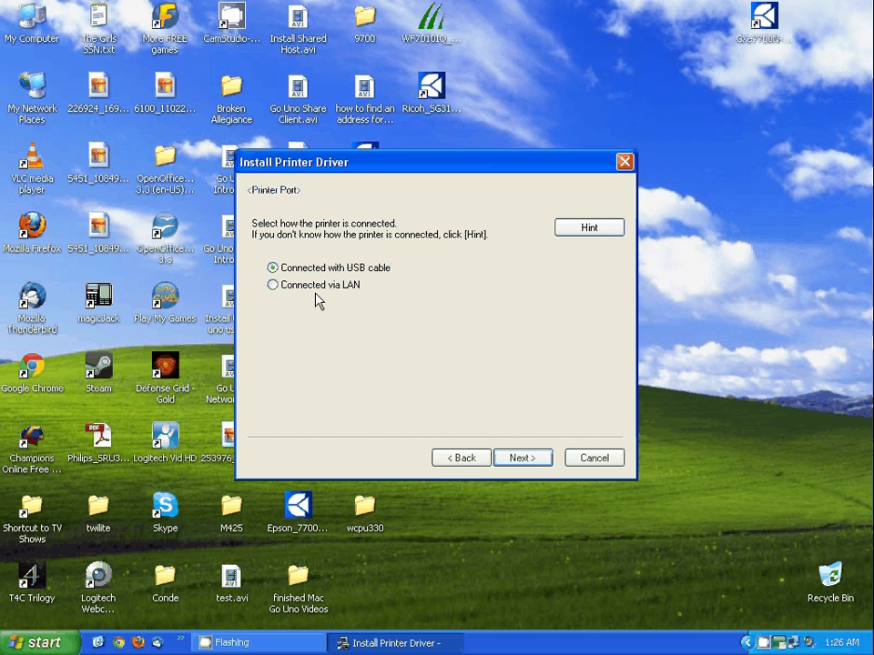
# Set the printer connection to LAN and choose to add a new printer driver or connect a printer without USB
pyautogui.click(315, 288)
pyautogui.click(524, 461)
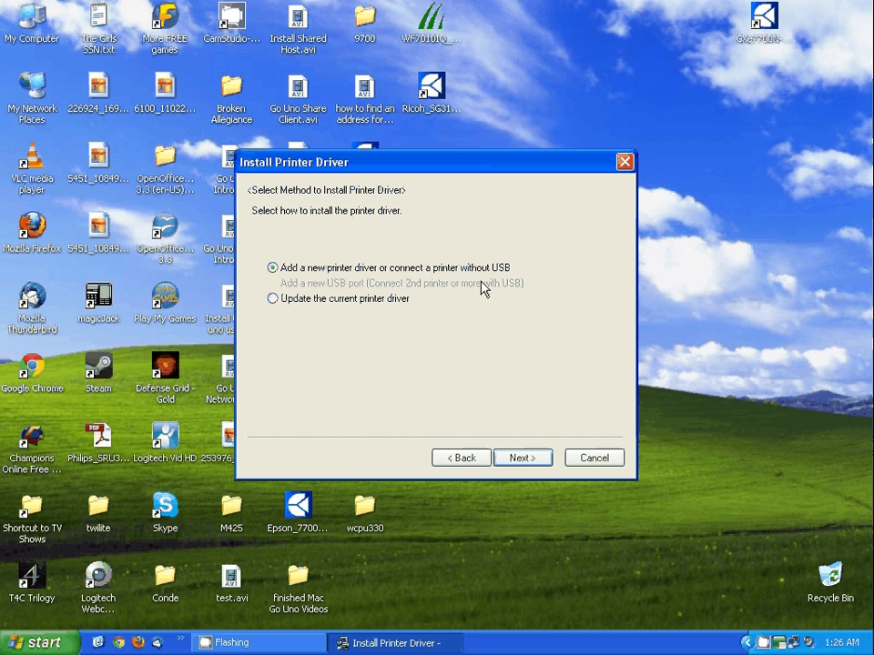
pyautogui.click(524, 459)
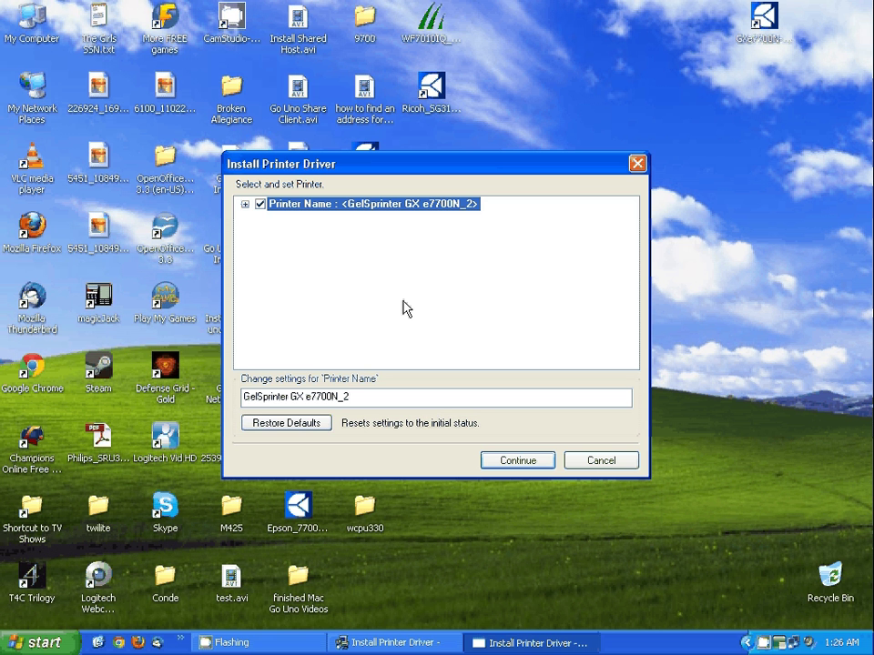
# Expand the GelSprinter GX e7700N_2 printer settings and start adding a Standard TCP/IP Port for it
pyautogui.click(244, 204)
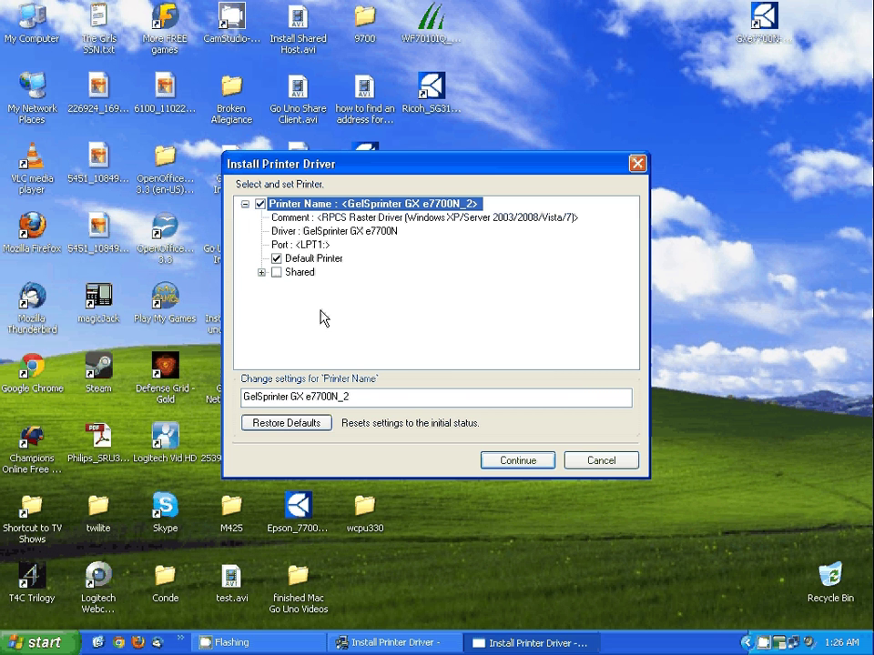
pyautogui.click(303, 246)
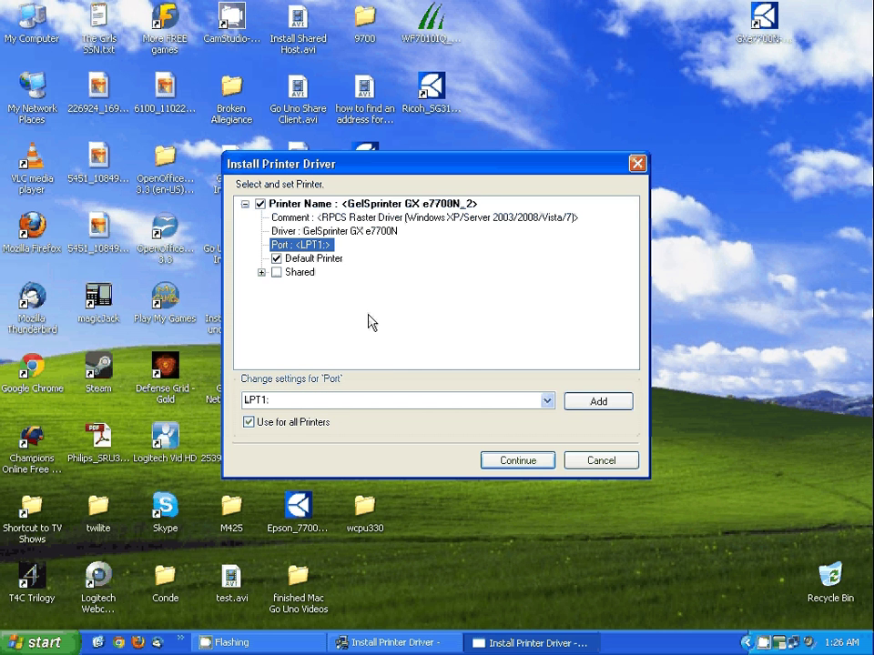
pyautogui.click(615, 403)
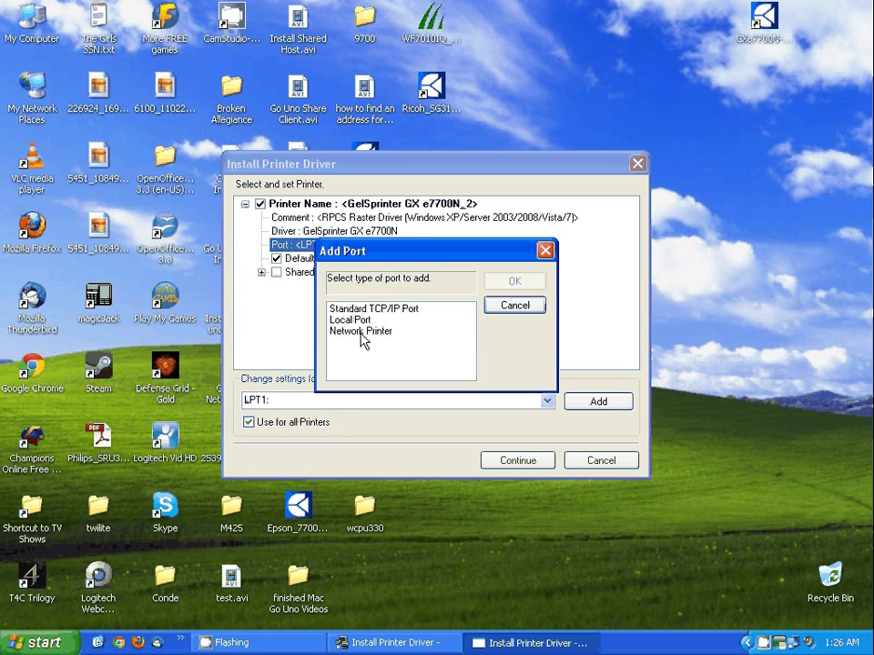
pyautogui.click(362, 335)
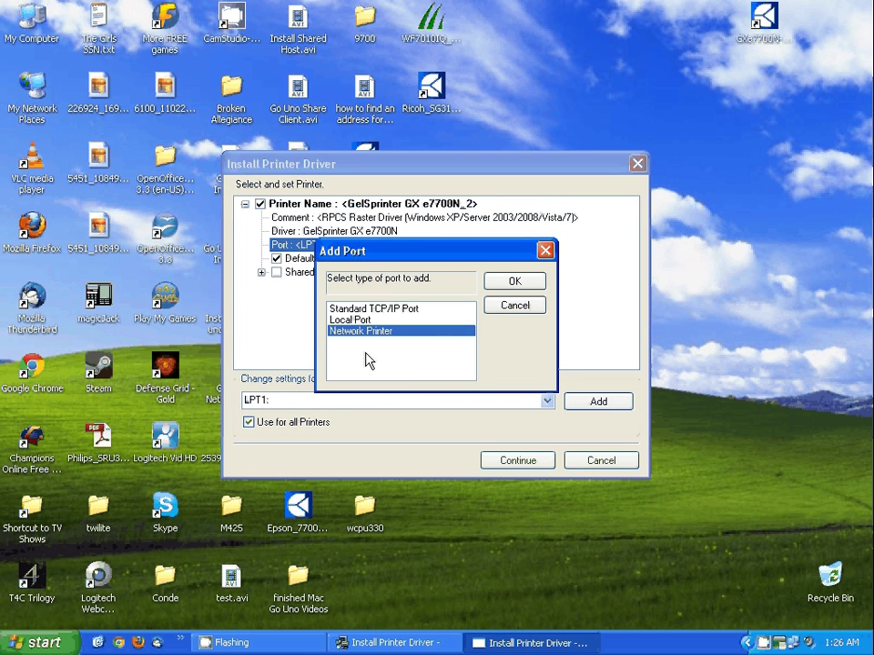
pyautogui.press('Up')
pyautogui.press('Up')
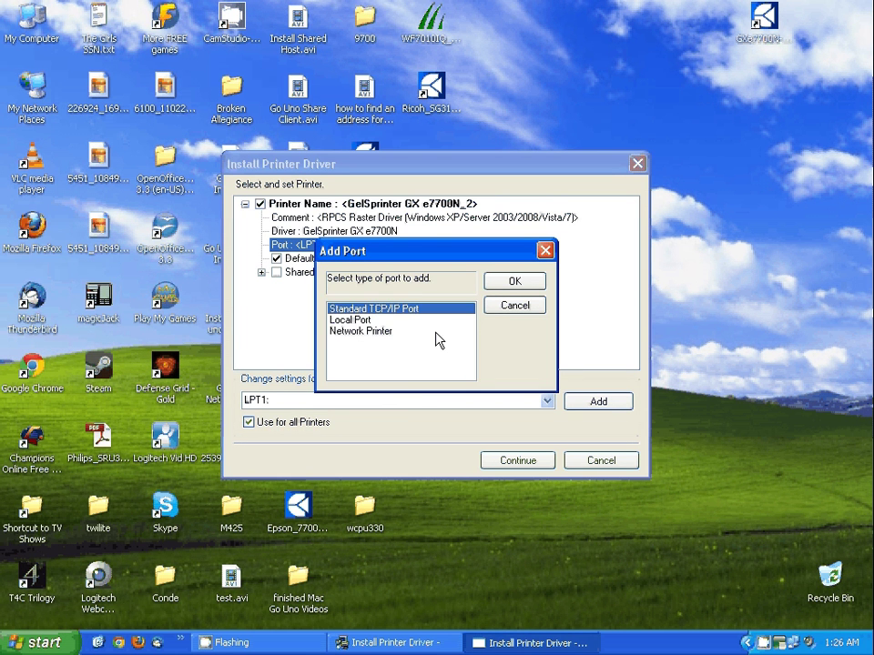
pyautogui.click(532, 285)
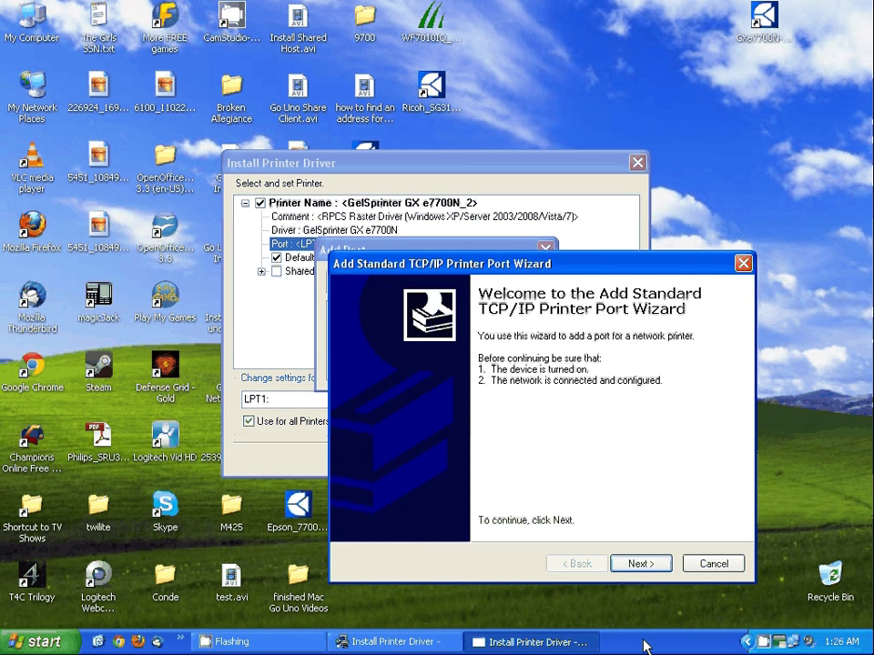
# Create the TCP/IP printer port for IP address 192.168.1.202 with the Generic Network Card device type
pyautogui.click(633, 565)
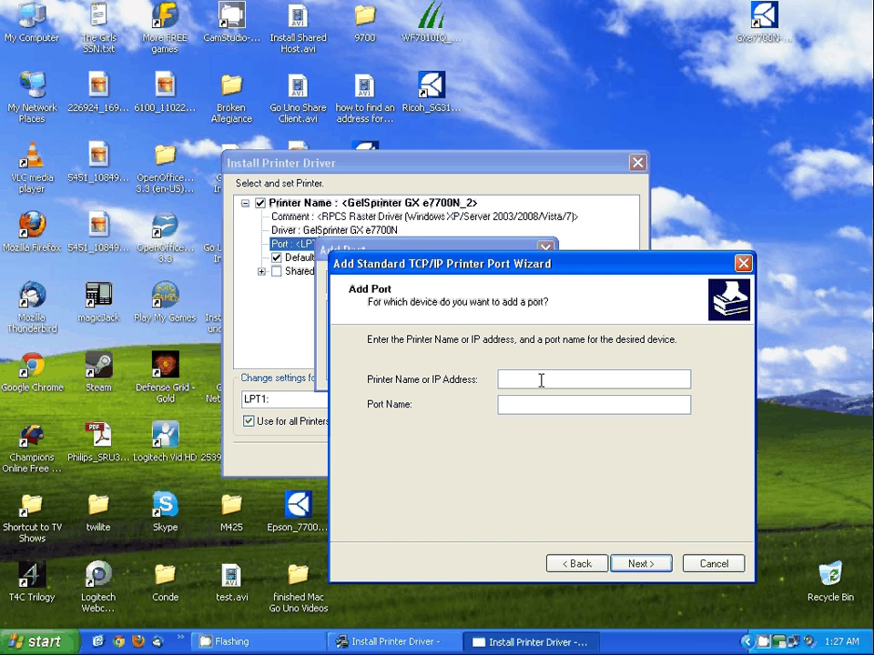
pyautogui.write('192.168.2')
pyautogui.press('BackSpace')
pyautogui.write('1.202')
pyautogui.click(641, 565)
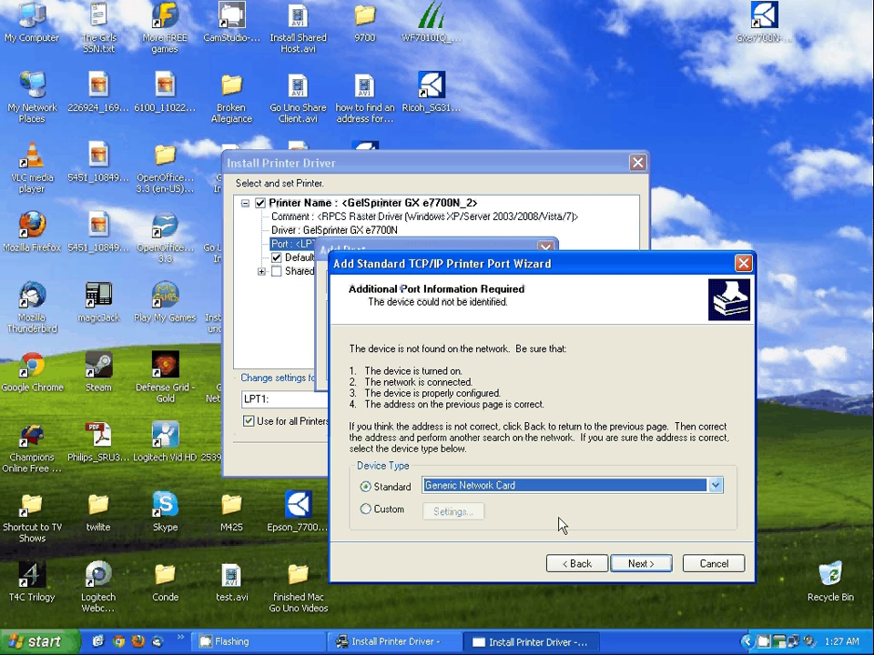
pyautogui.click(643, 564)
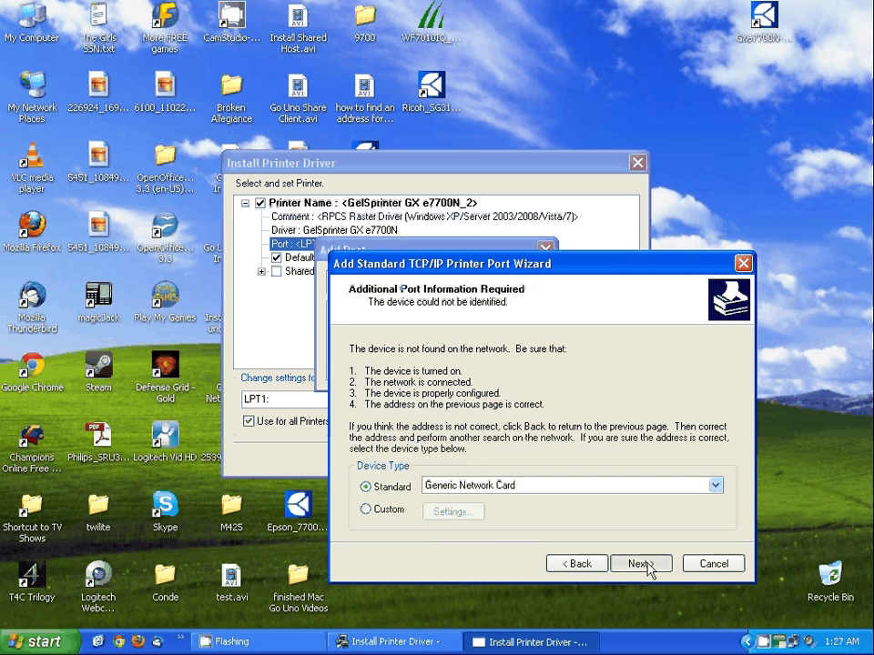
pyautogui.click(643, 565)
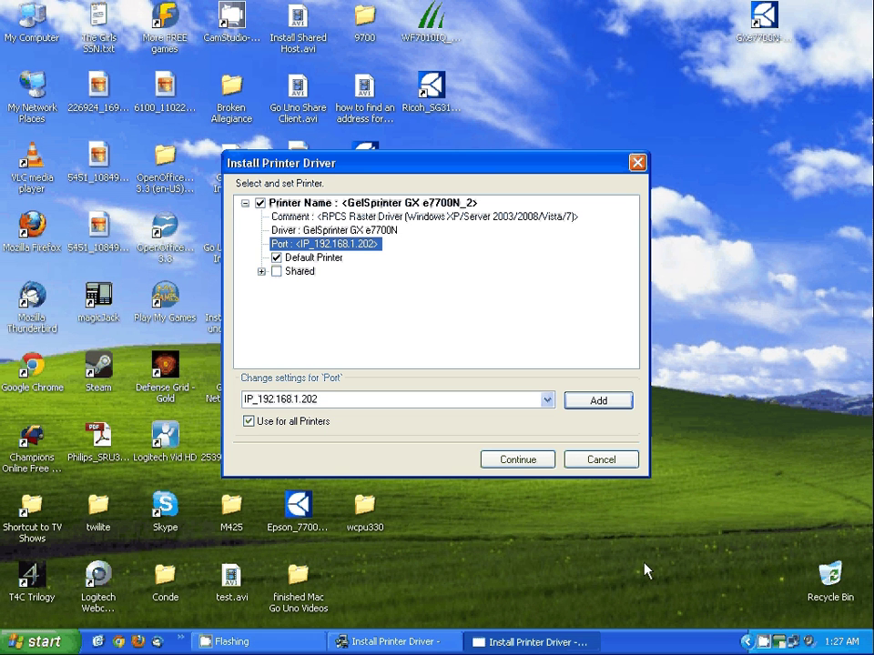
# Deselect Default Printer for the new printer and install the driver, keeping the preset Status Monitor settings
pyautogui.click(277, 258)
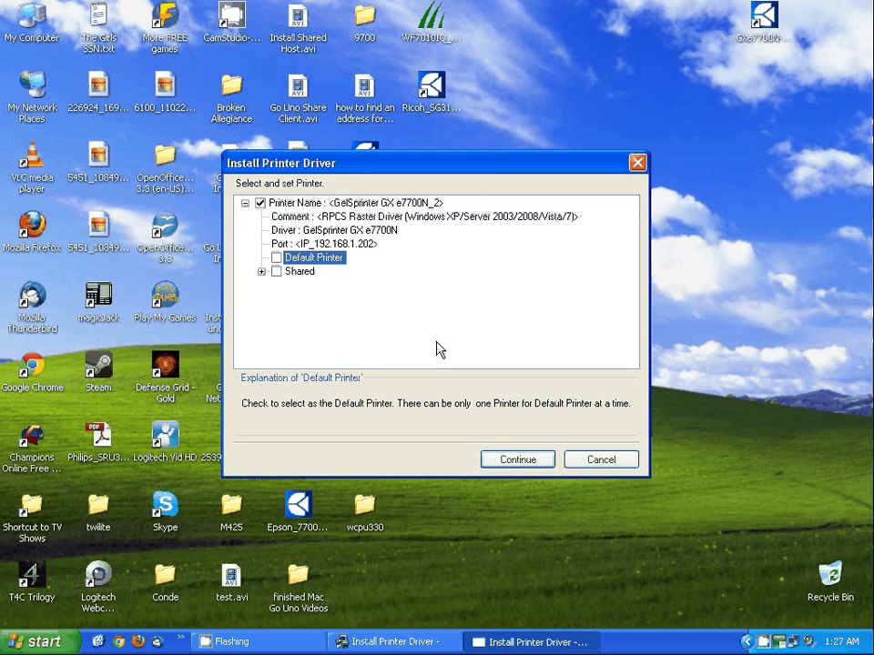
pyautogui.click(518, 463)
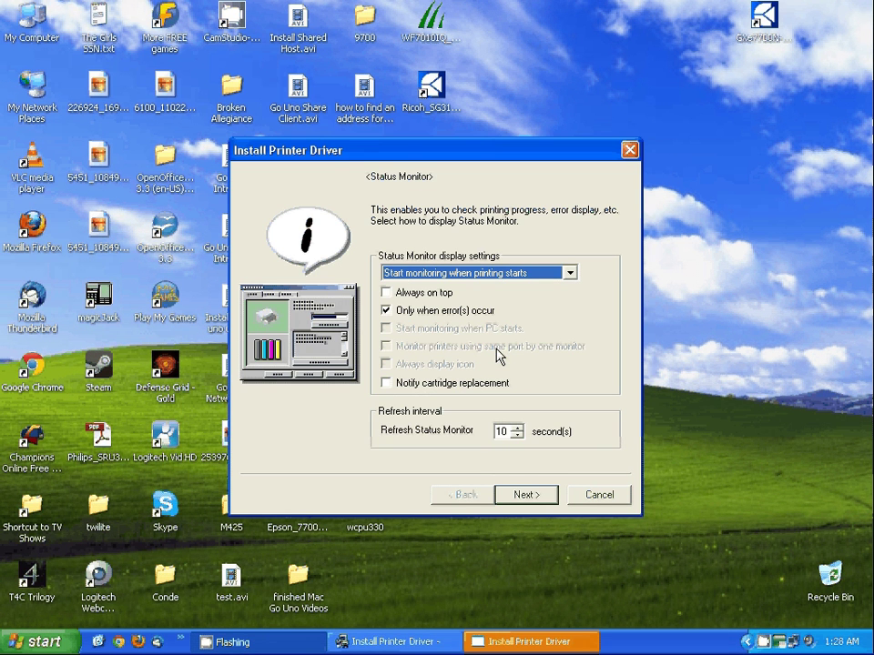
pyautogui.click(524, 500)
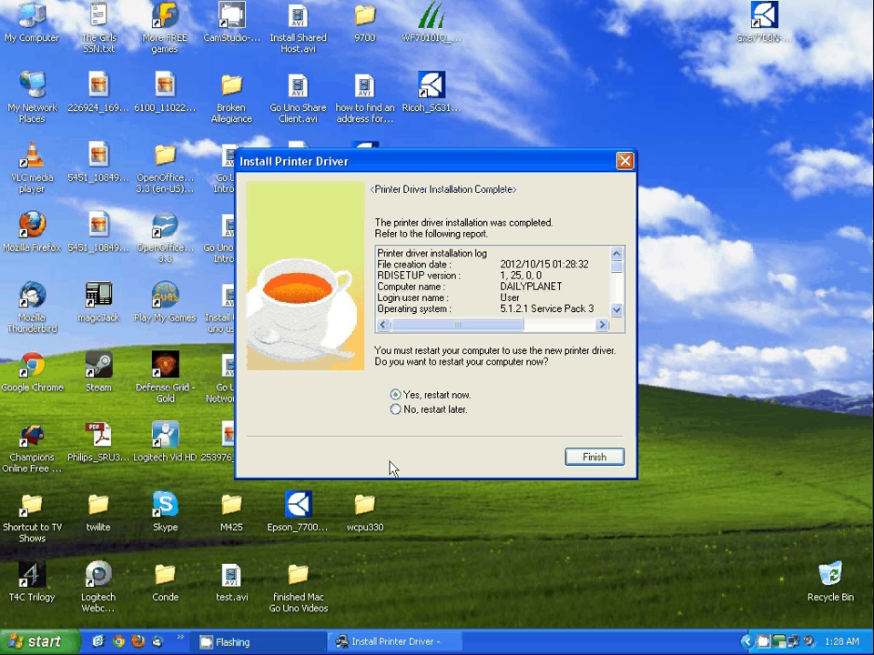
# Finish the printer driver installation, choosing to restart the computer later
pyautogui.click(395, 410)
pyautogui.click(592, 460)
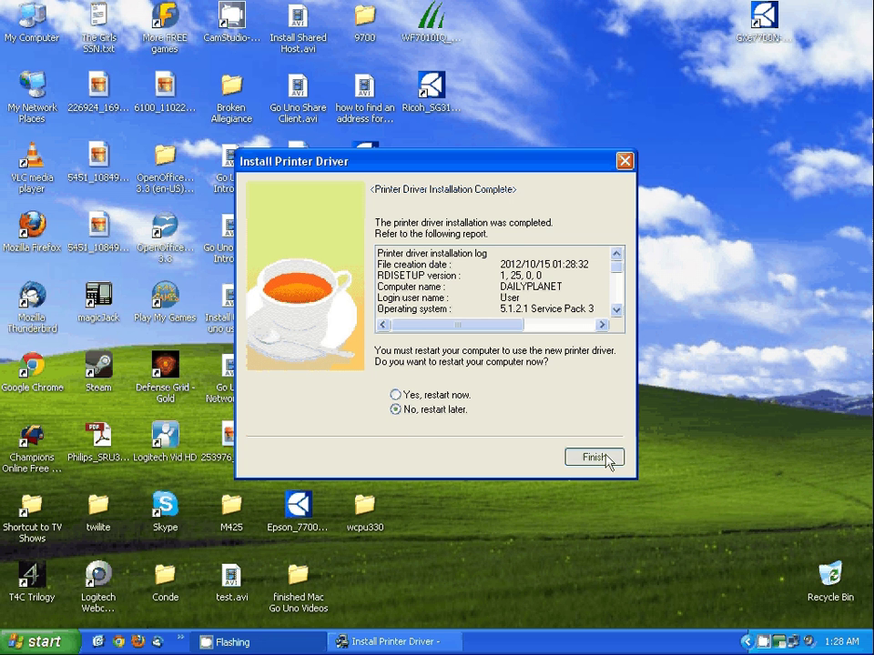
pyautogui.click(606, 460)
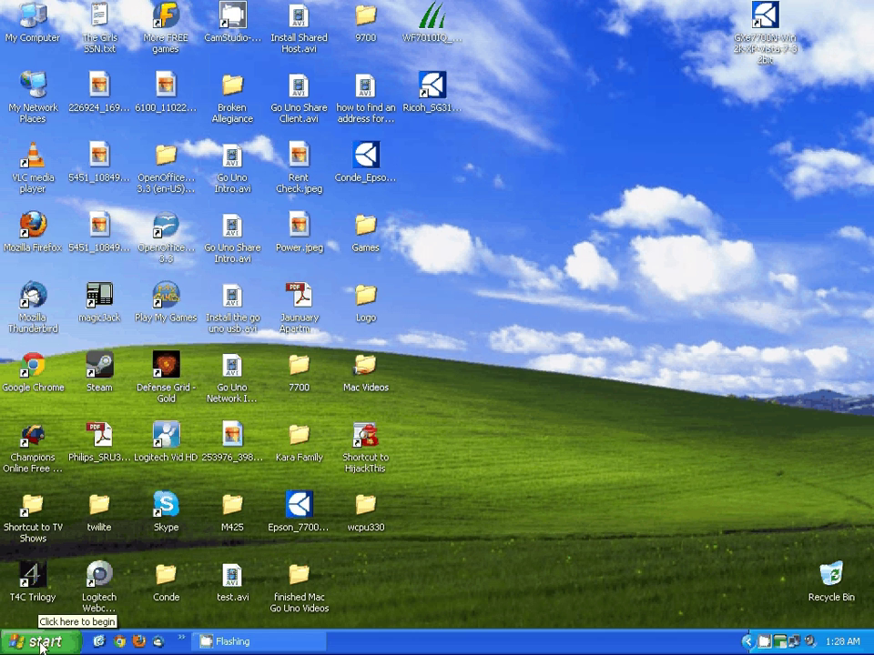
# Open Removable Disk (D:) from My Computer to reach the ICC profile files
pyautogui.click(41, 644)
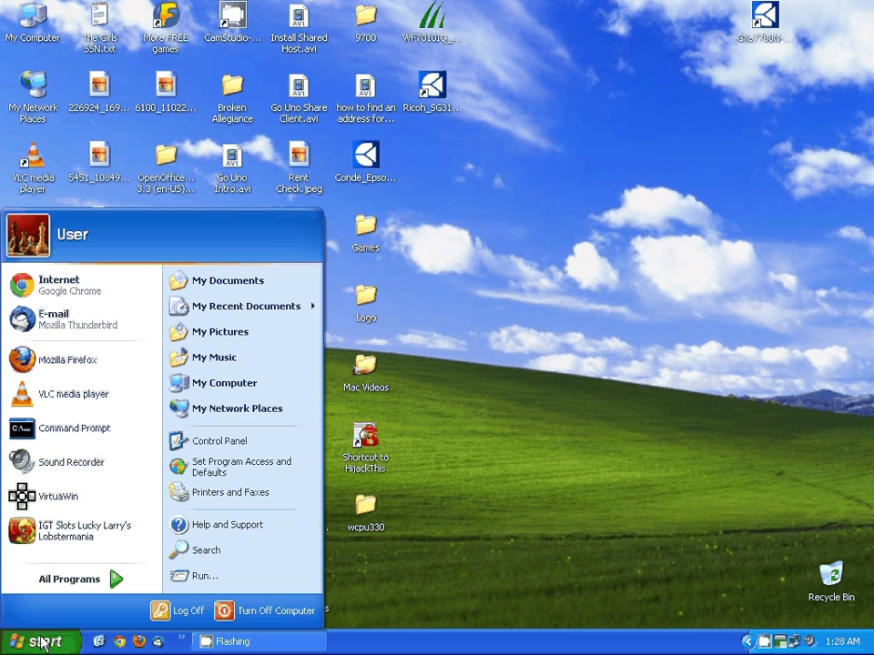
pyautogui.click(220, 383)
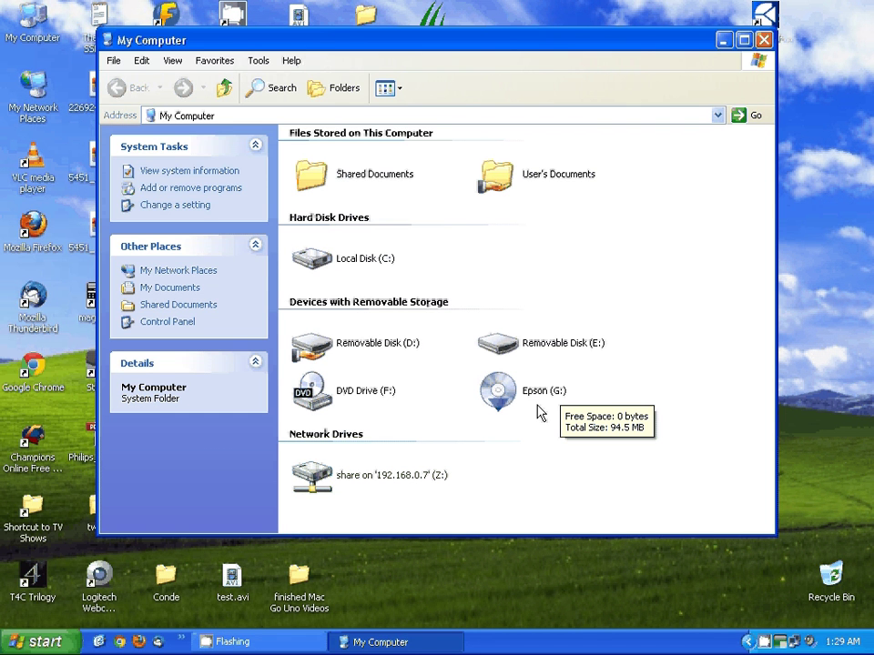
pyautogui.click(325, 352)
pyautogui.doubleClick(326, 352)
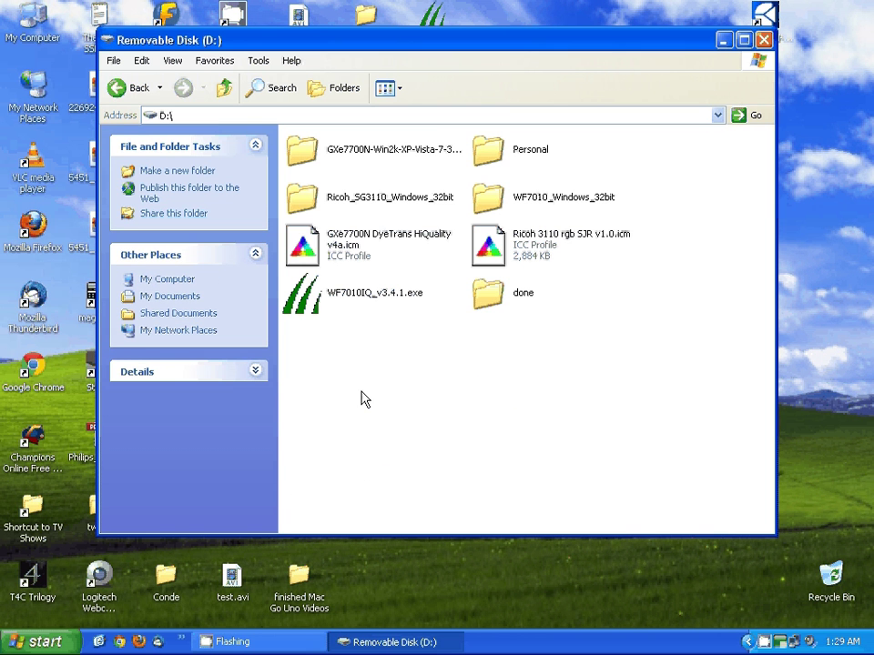
# Check the available profile commands for GXe7700N DyeTrans HiQuality v4a.icm without applying any, and close the folder window
pyautogui.click(320, 254)
pyautogui.rightClick(320, 253)
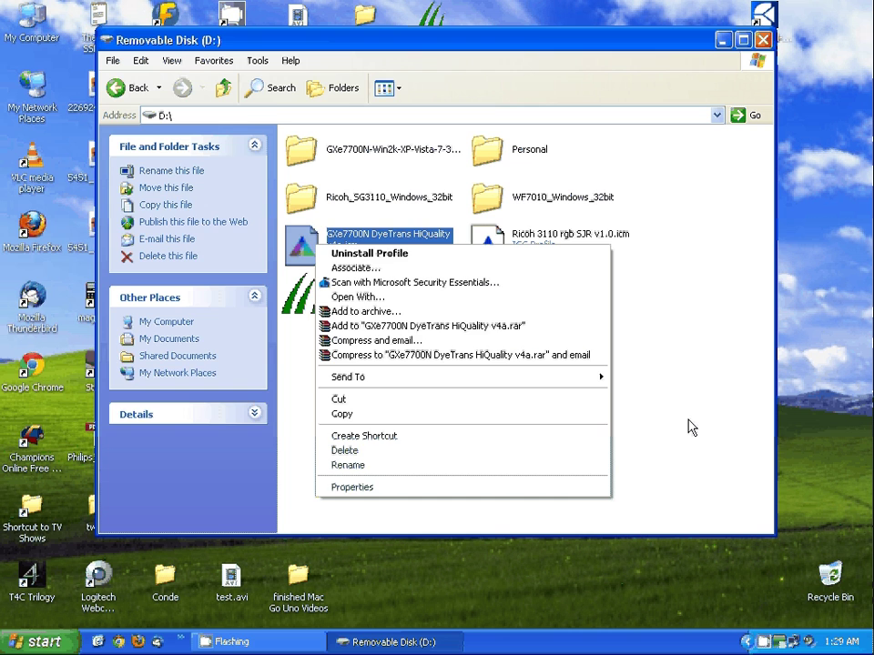
pyautogui.click(689, 425)
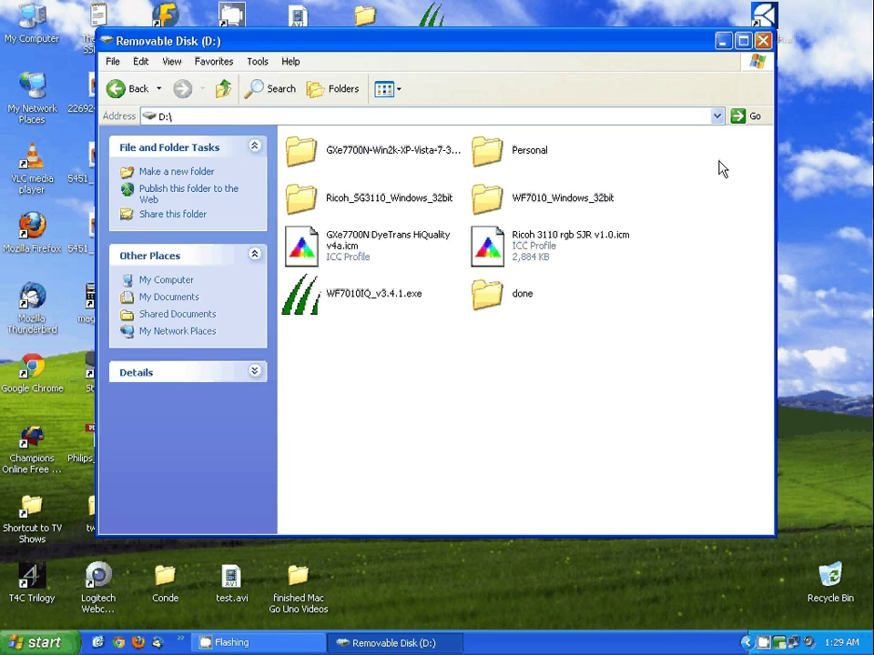
pyautogui.click(763, 41)
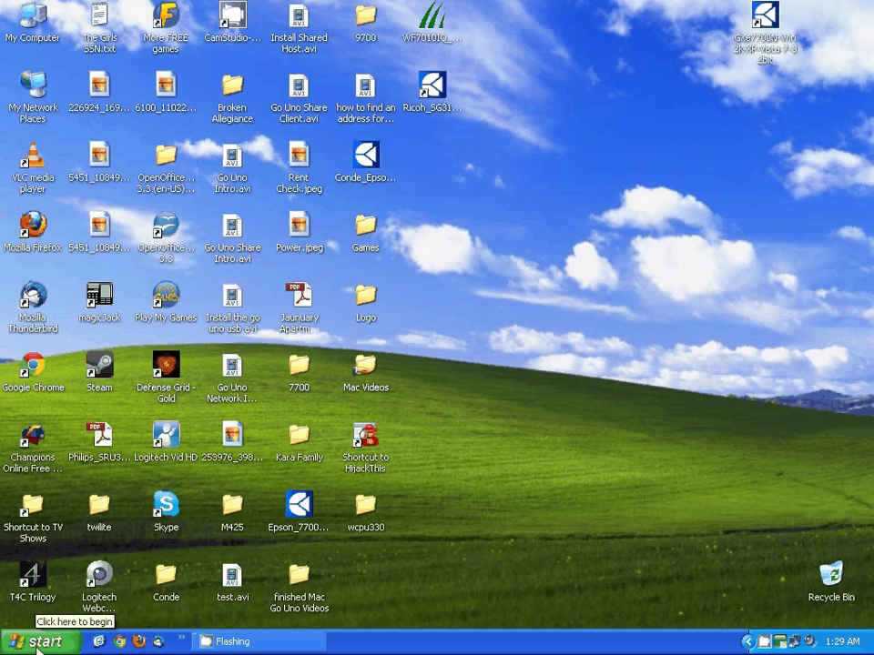
# Switch the Control Panel to Category View and open the Printers and Faxes list through Printers and Other Hardware
pyautogui.click(37, 647)
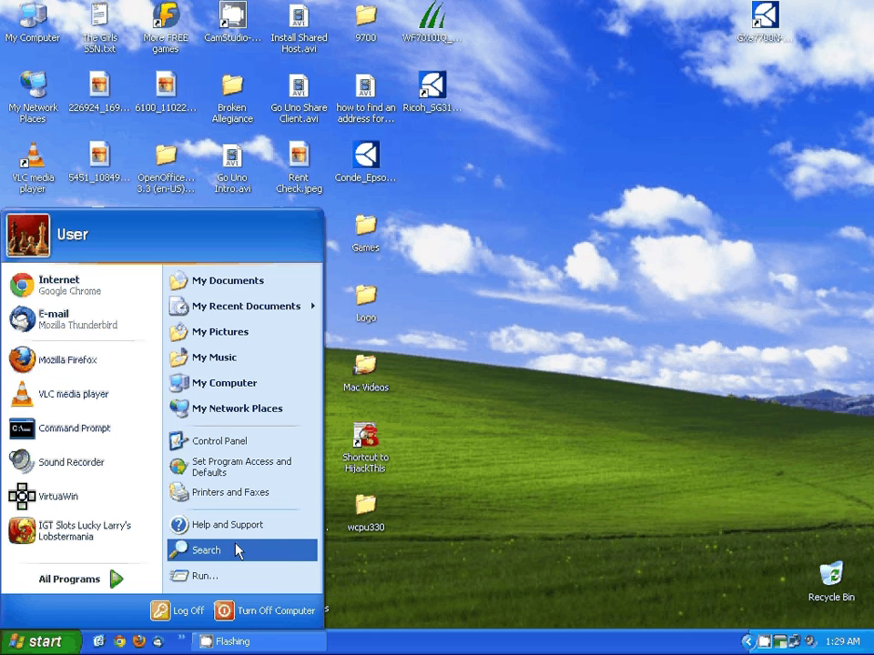
pyautogui.click(507, 431)
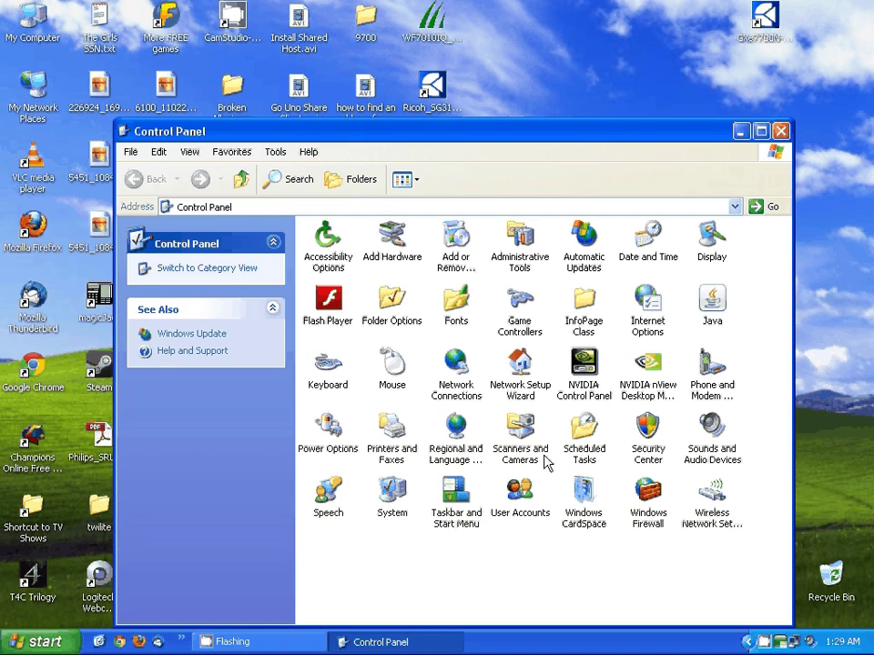
pyautogui.click(391, 430)
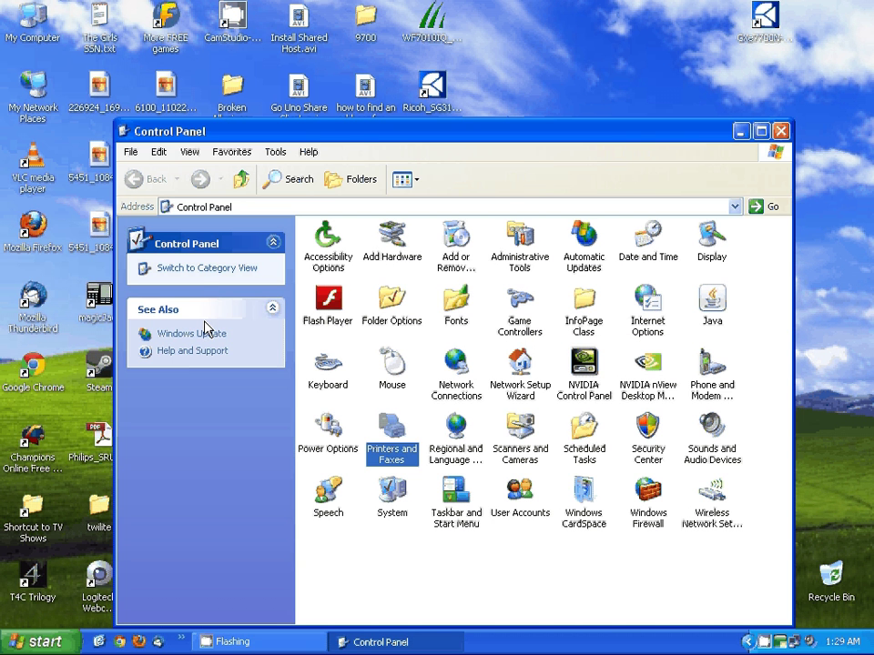
pyautogui.click(199, 270)
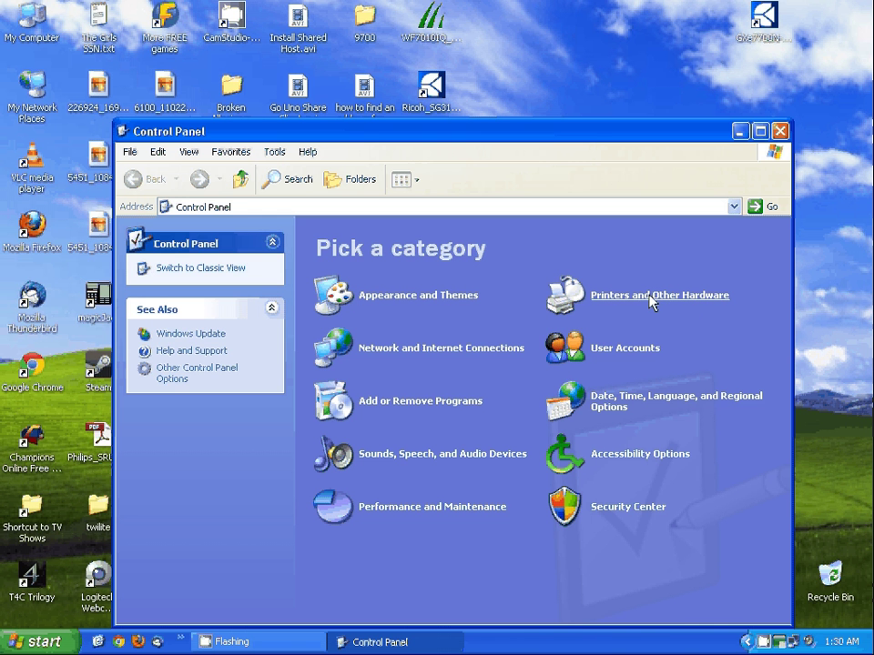
pyautogui.click(652, 299)
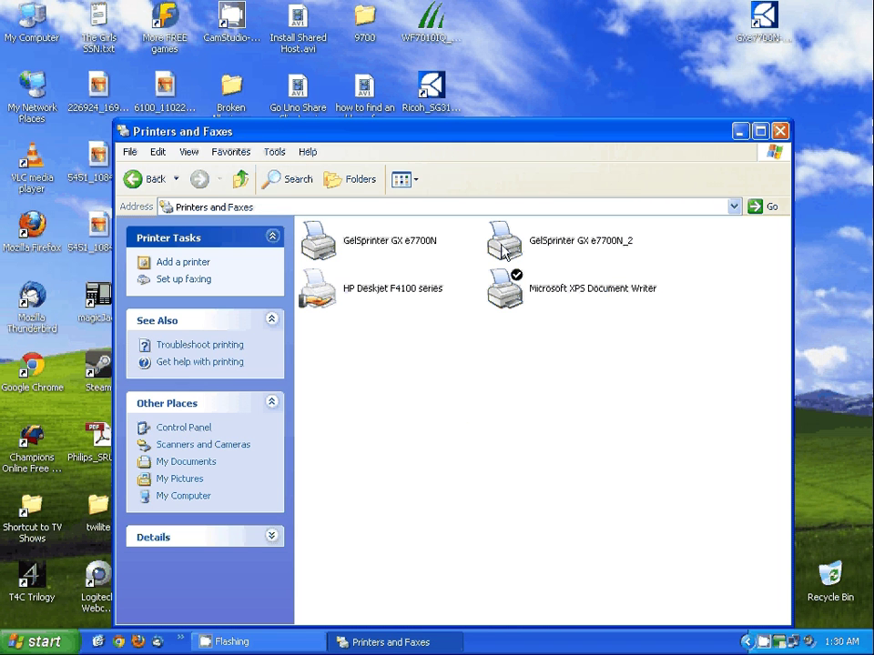
# Open the properties of GelSprinter GX e7700N_2 and set spooling to start printing after the last page is spooled
pyautogui.click(609, 242)
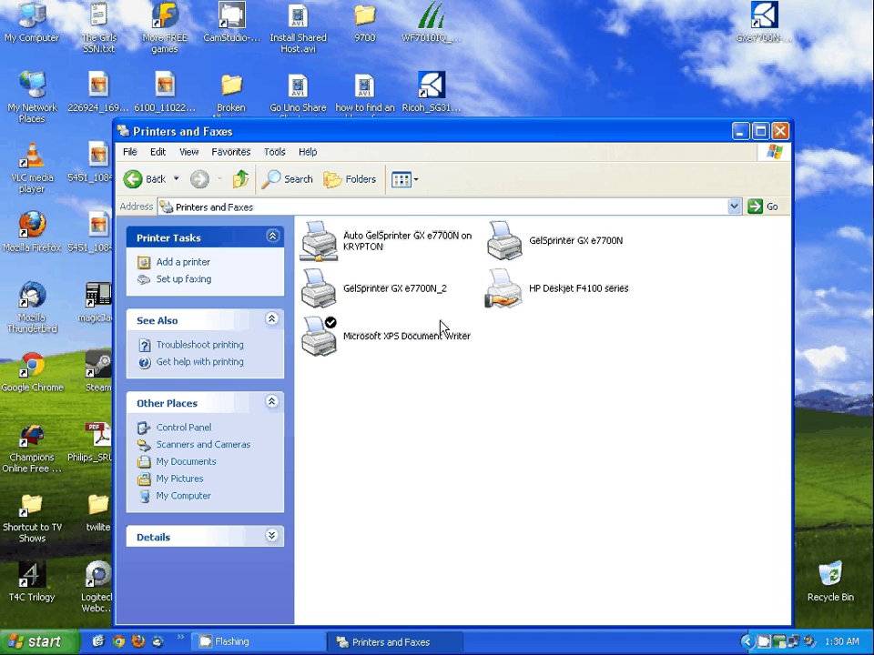
pyautogui.rightClick(332, 303)
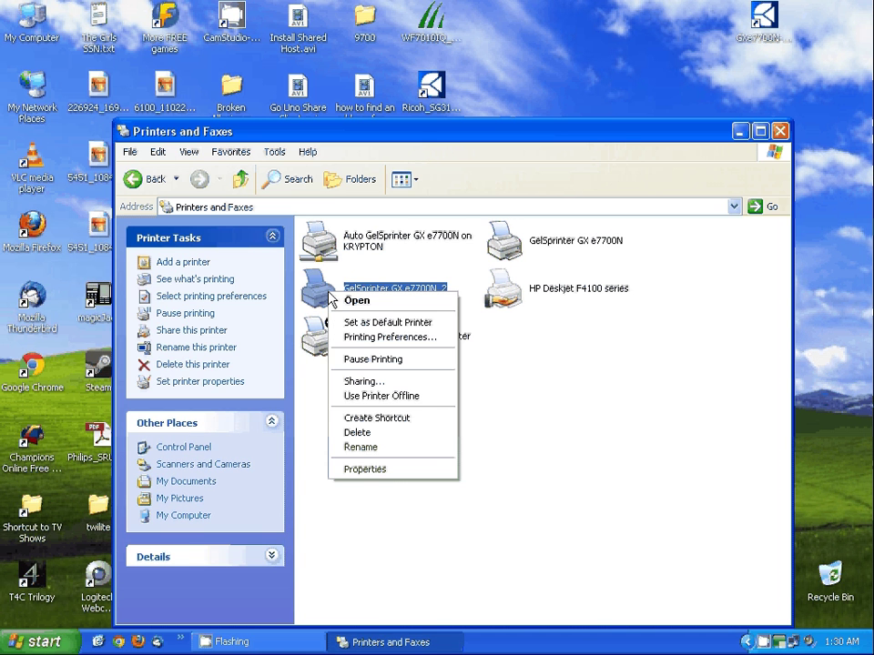
pyautogui.click(394, 474)
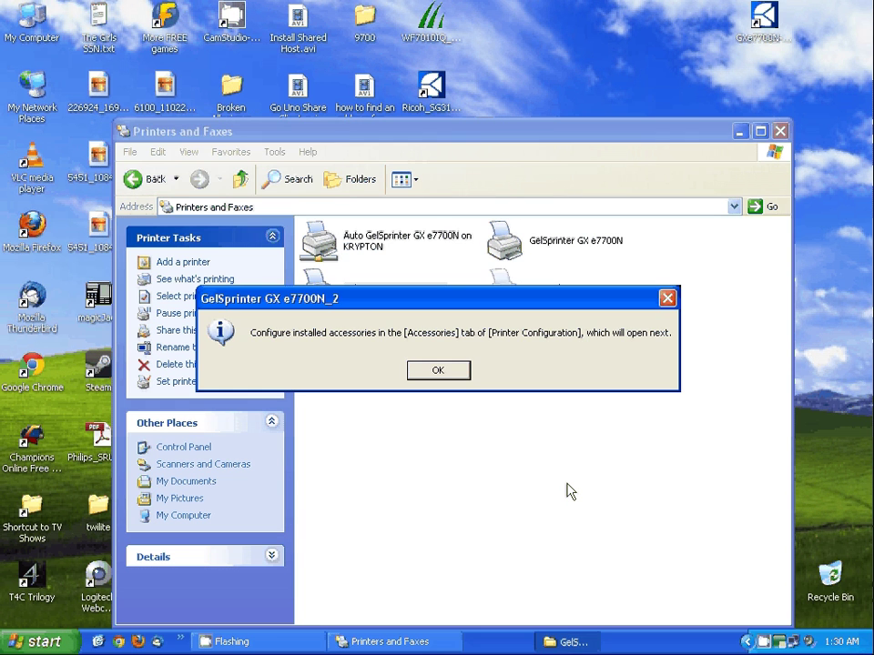
pyautogui.click(439, 371)
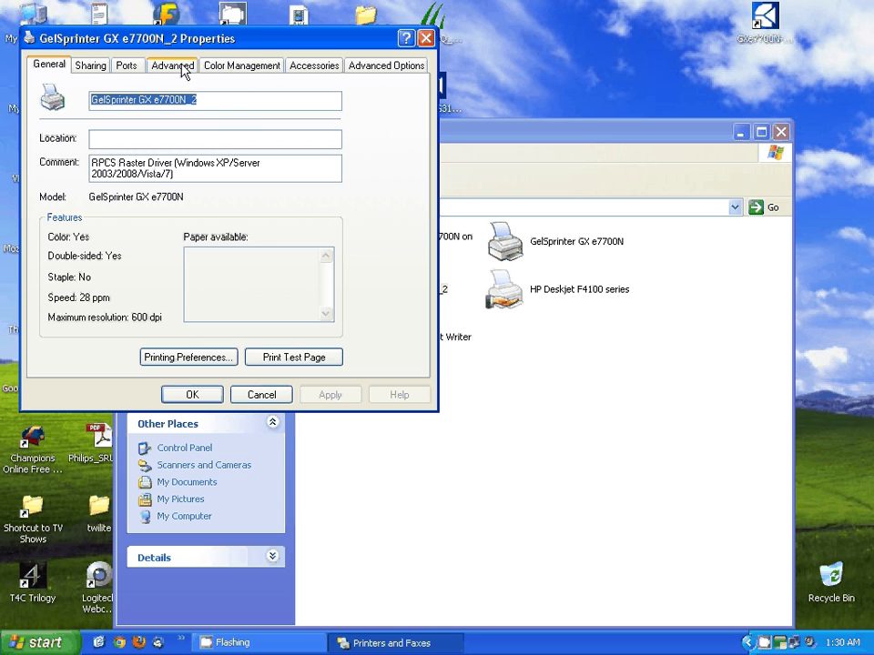
pyautogui.click(182, 68)
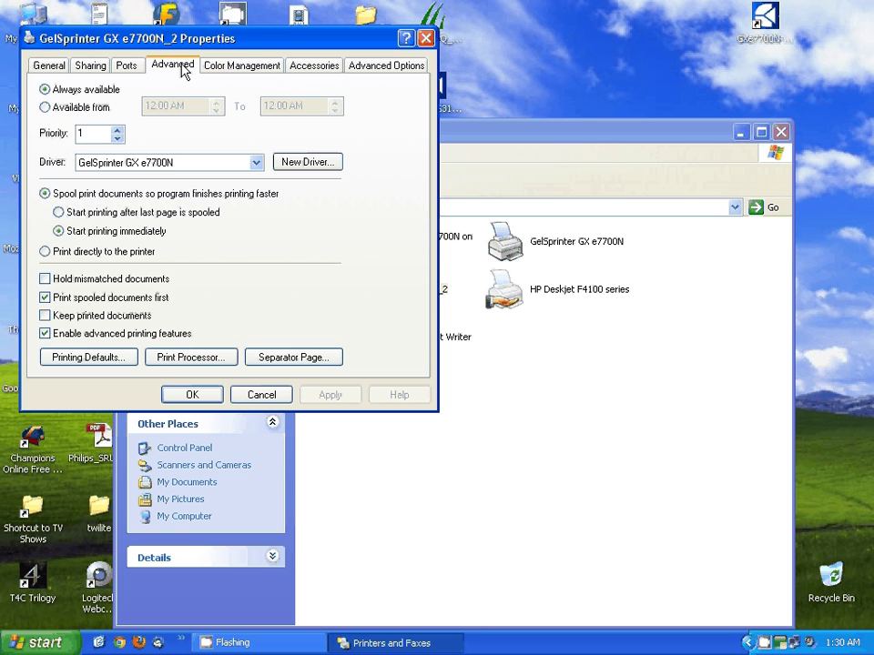
pyautogui.click(60, 213)
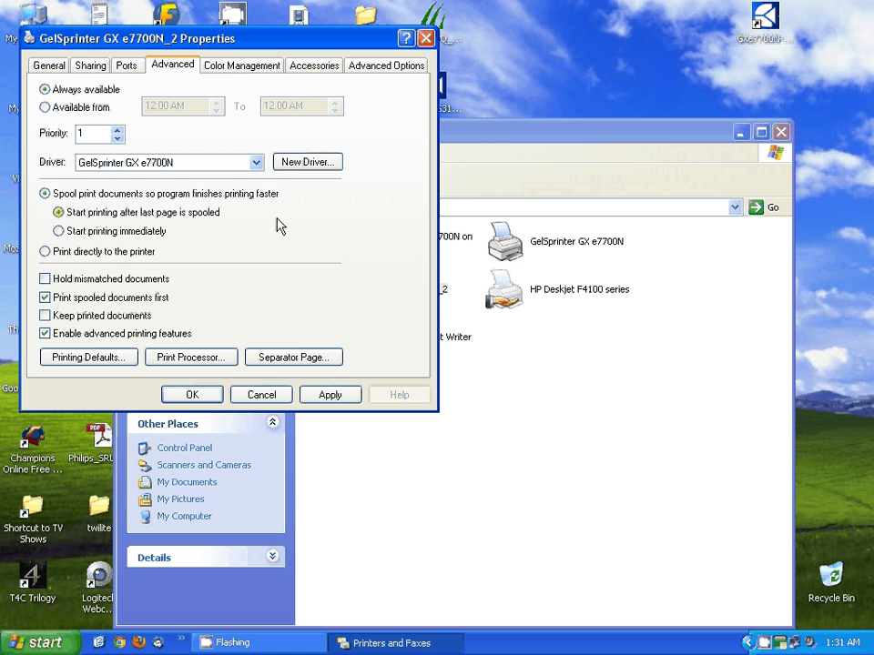
# Set the printer's color management to manual selection of the default color profile
pyautogui.click(242, 72)
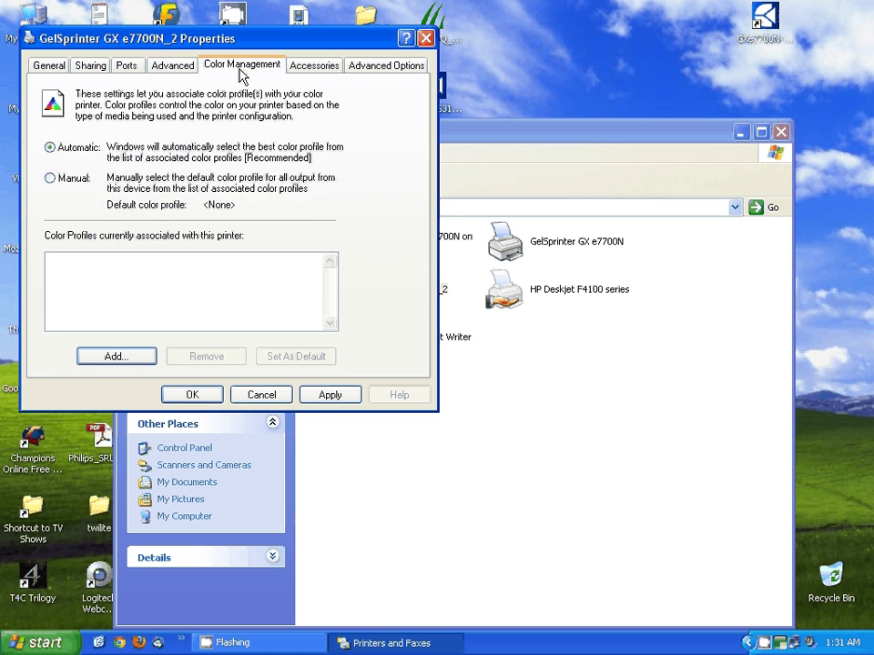
pyautogui.click(50, 180)
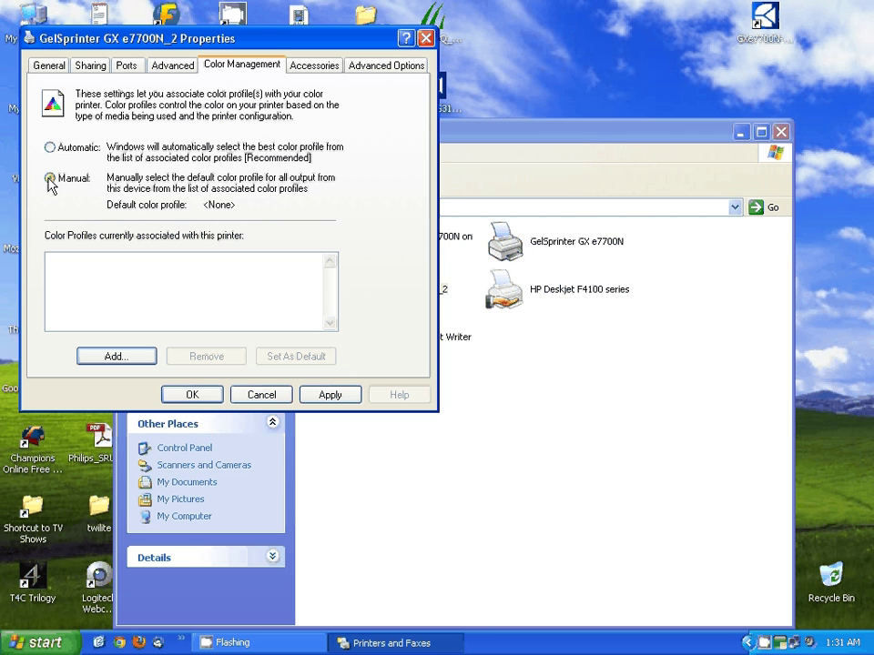
pyautogui.click(113, 357)
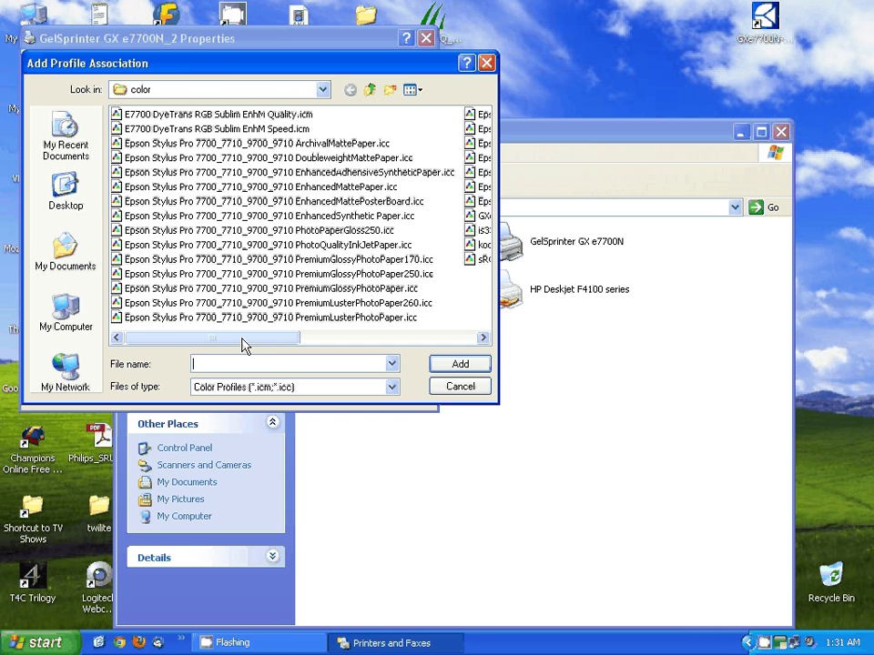
pyautogui.click(461, 387)
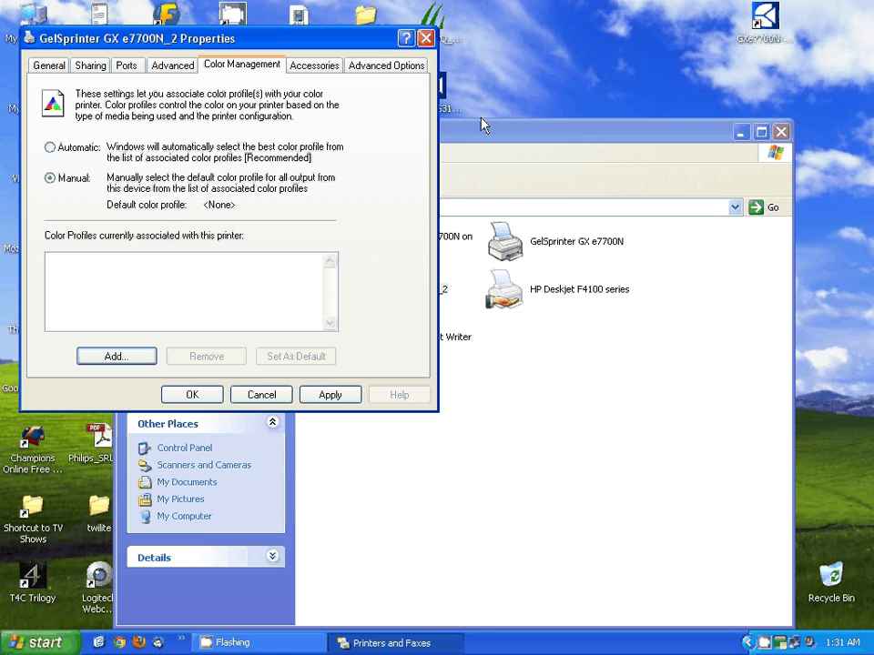
# Associate the GXe7700N DyeTrans HiQuality v4a.icm color profile with the printer and confirm its properties
pyautogui.click(115, 358)
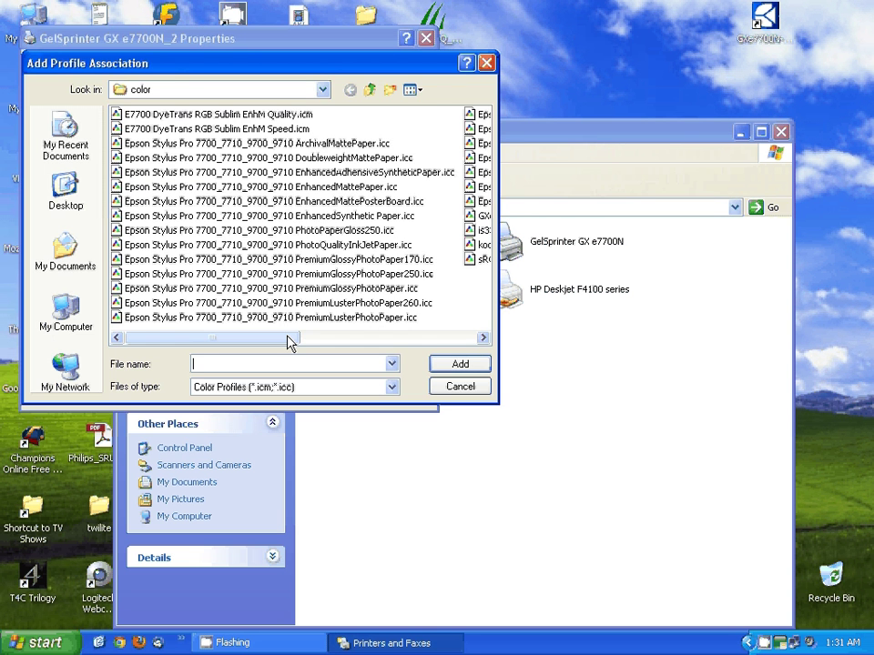
pyautogui.moveTo(289, 342); pyautogui.dragTo(393, 339)
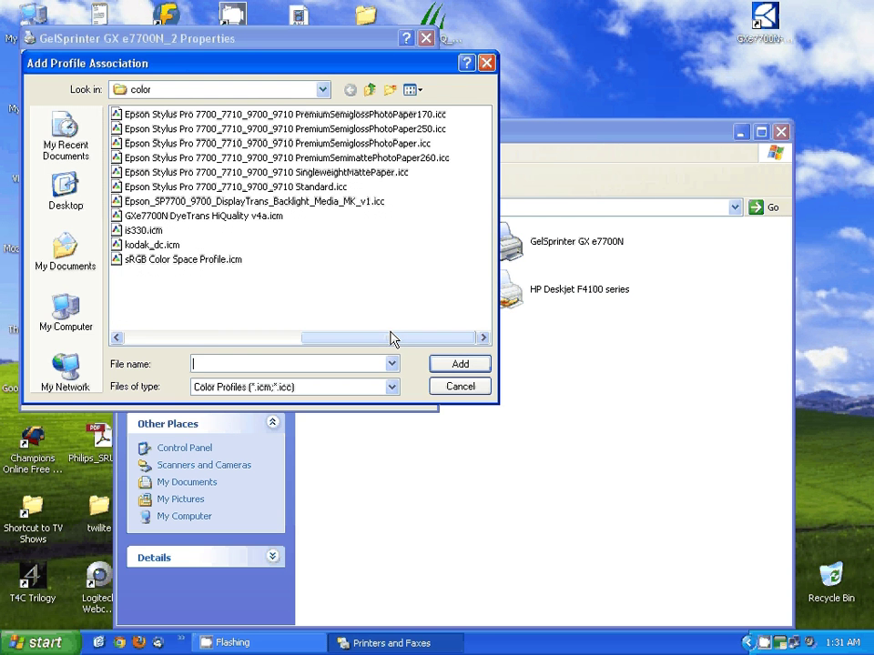
pyautogui.click(168, 219)
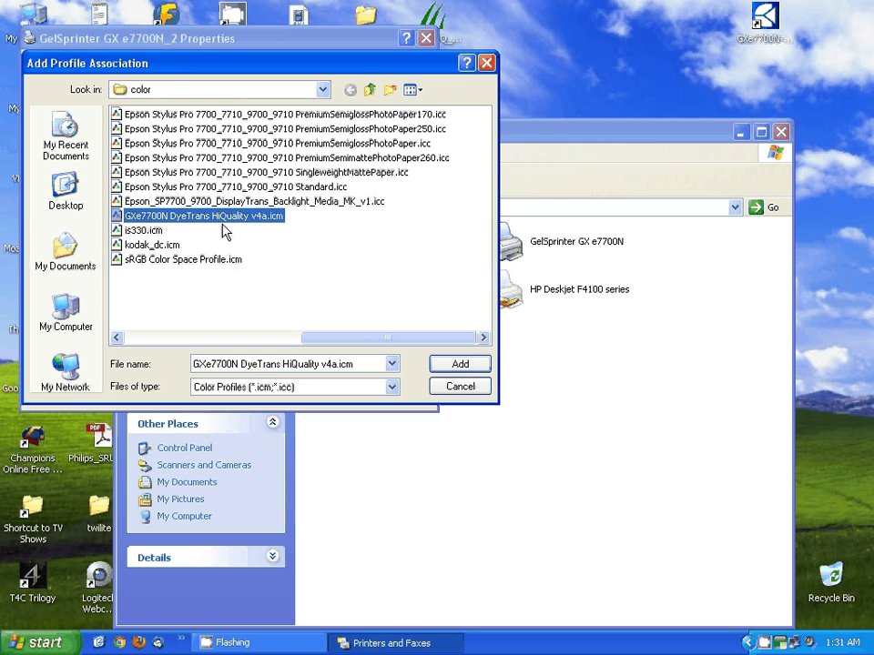
pyautogui.click(458, 364)
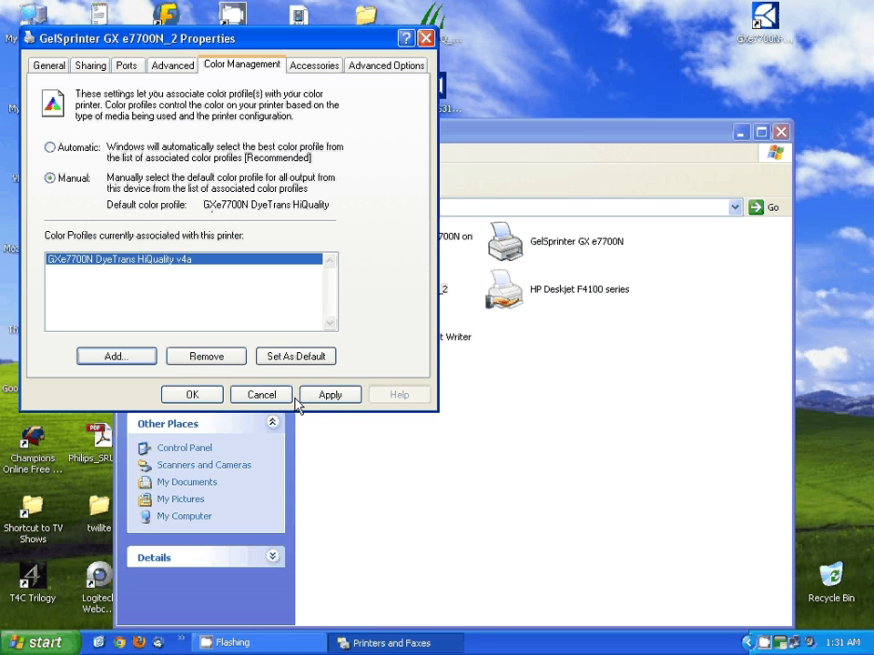
pyautogui.click(251, 398)
pyautogui.click(217, 396)
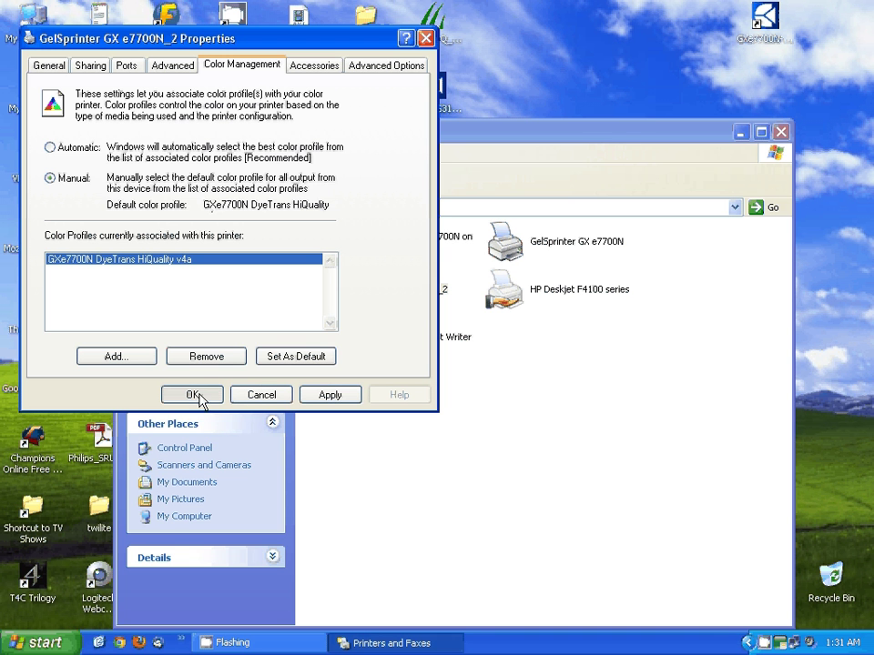
pyautogui.click(509, 460)
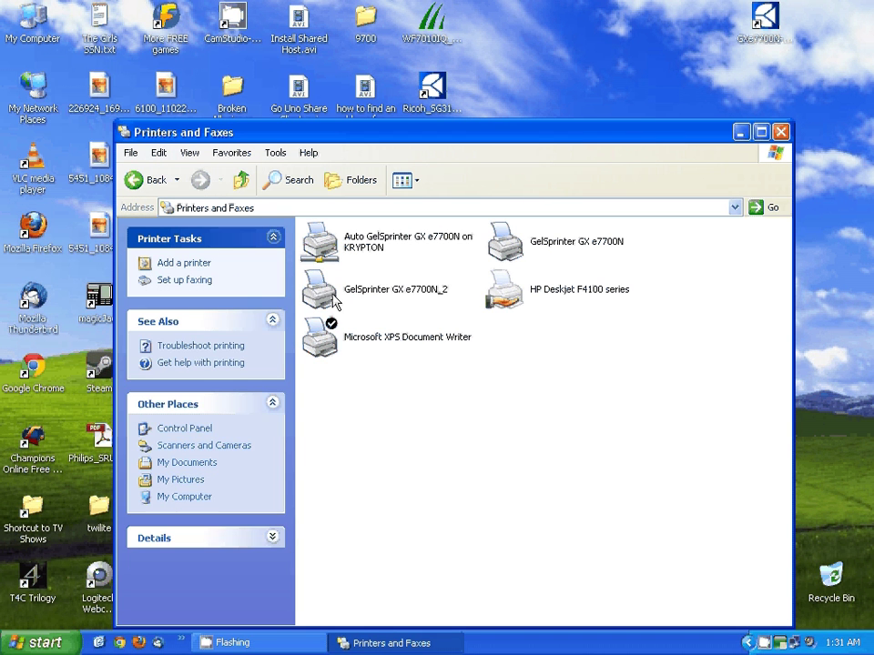
# Open the printing preferences of GelSprinter GX e7700N_2, accepting the accessories configuration as it is
pyautogui.rightClick(327, 300)
pyautogui.click(382, 339)
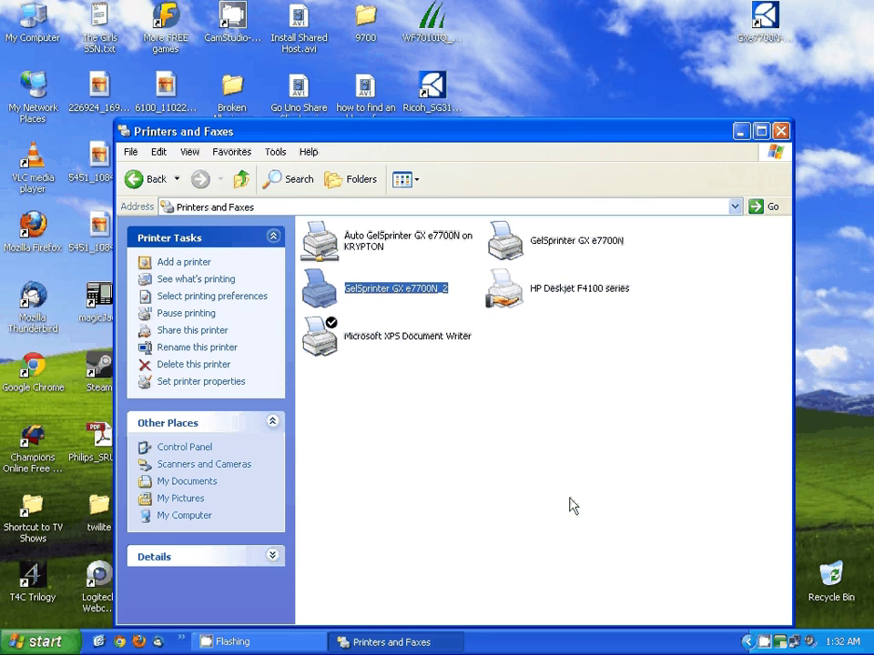
pyautogui.press('Return')
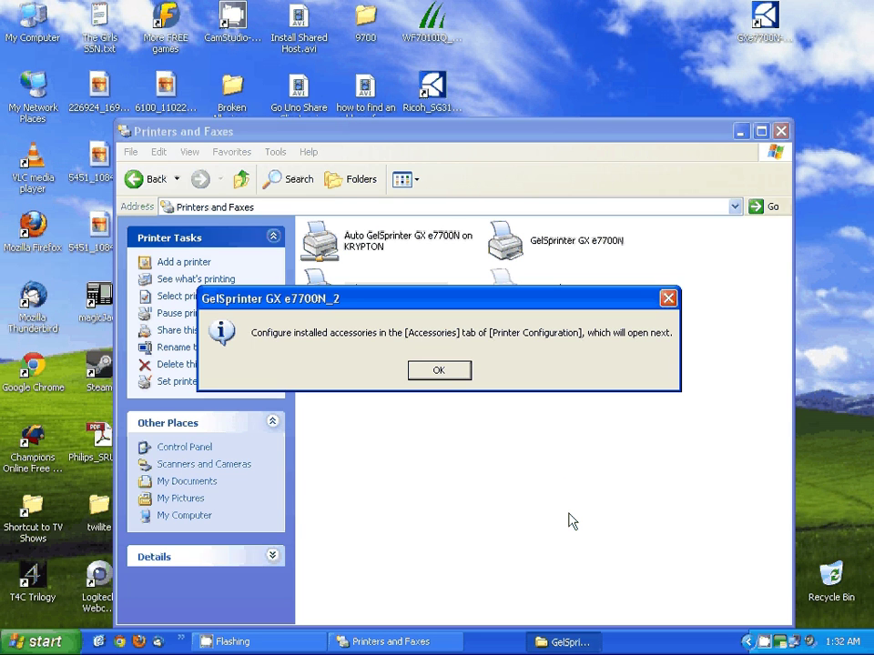
pyautogui.click(456, 377)
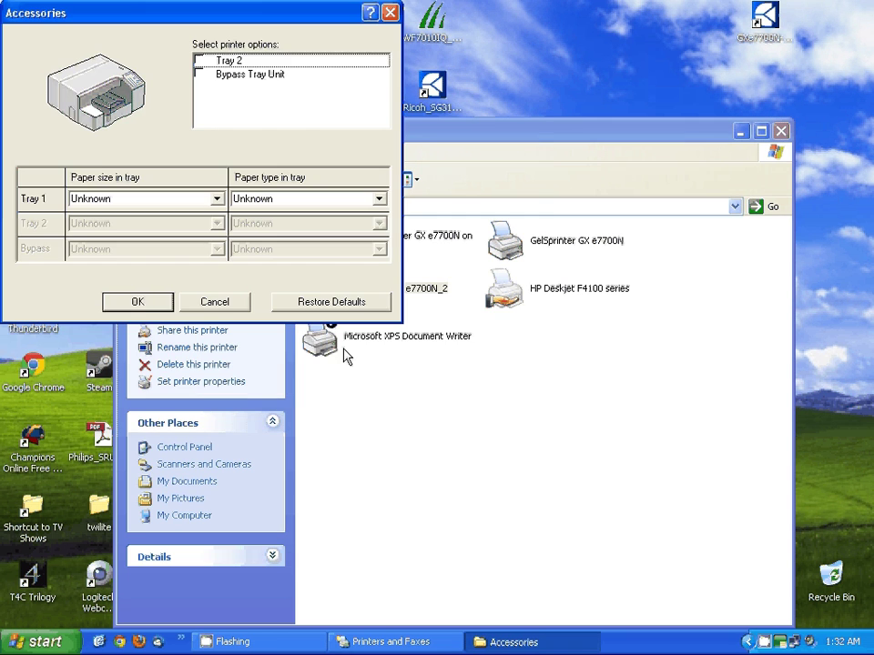
pyautogui.click(137, 303)
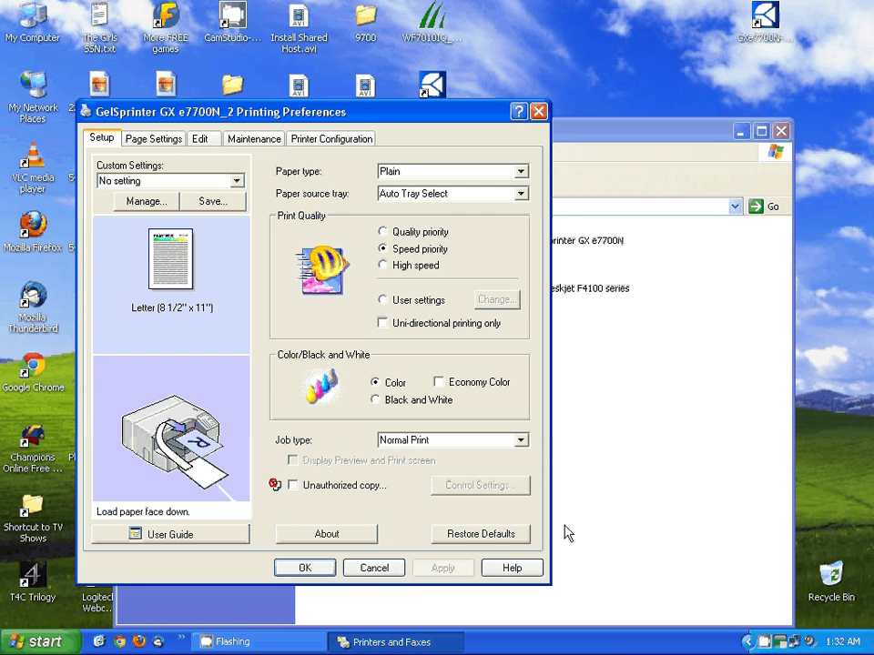
# Set the spool format to RAW in the printer configuration
pyautogui.click(320, 141)
pyautogui.click(122, 512)
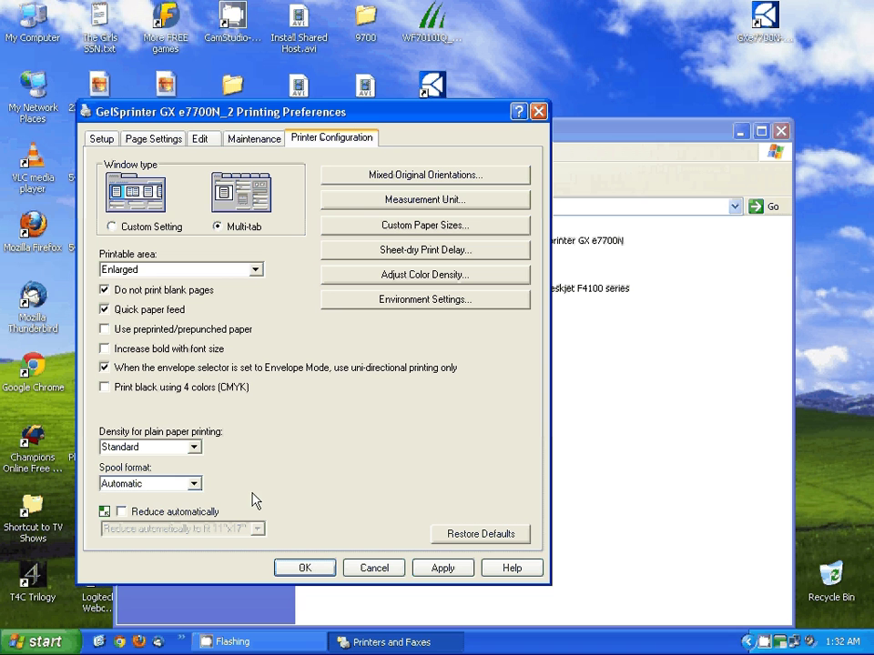
pyautogui.click(194, 484)
pyautogui.click(126, 512)
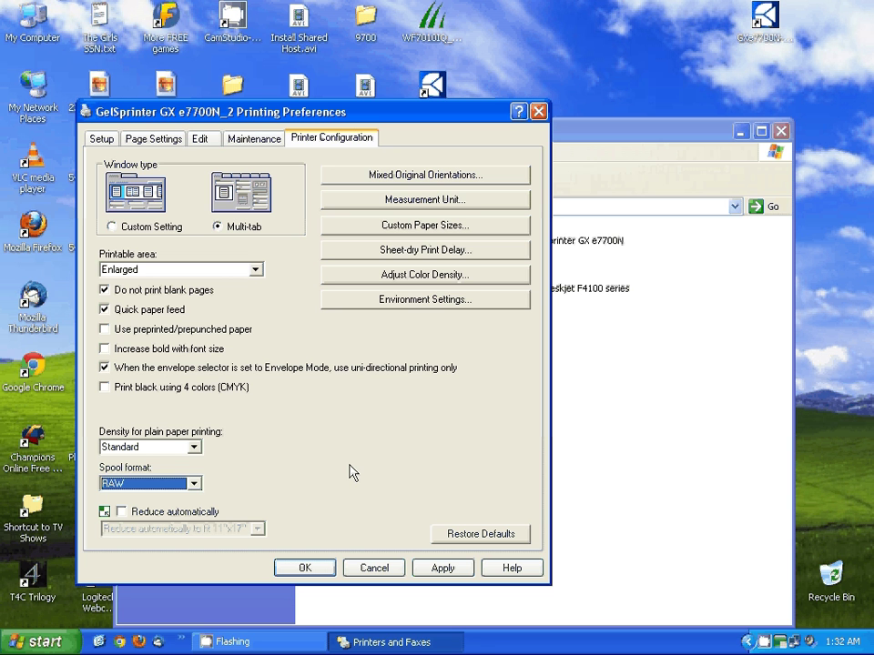
# Set the paper type to Inkjet Plain Paper and the print quality to User settings
pyautogui.click(101, 141)
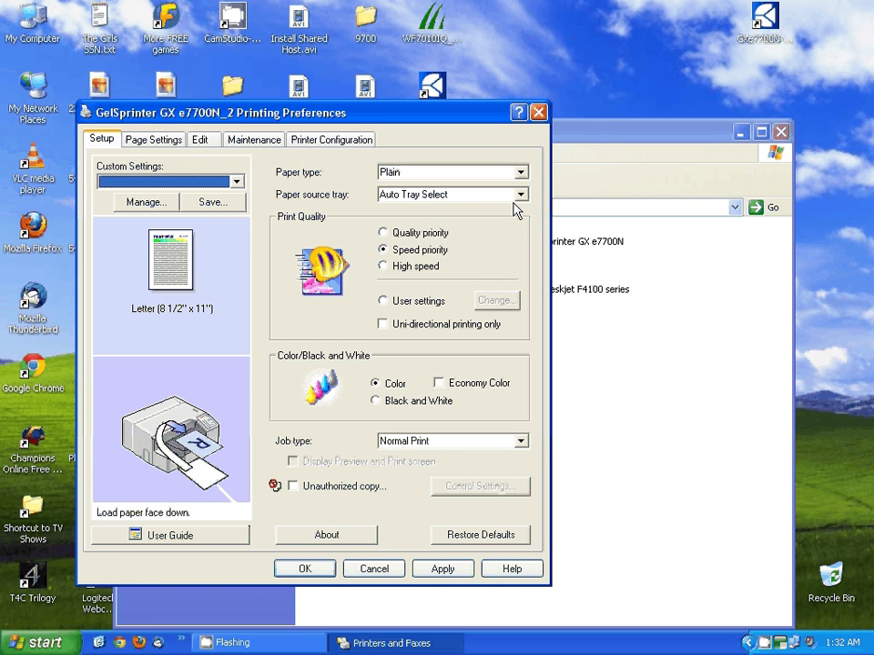
pyautogui.click(520, 173)
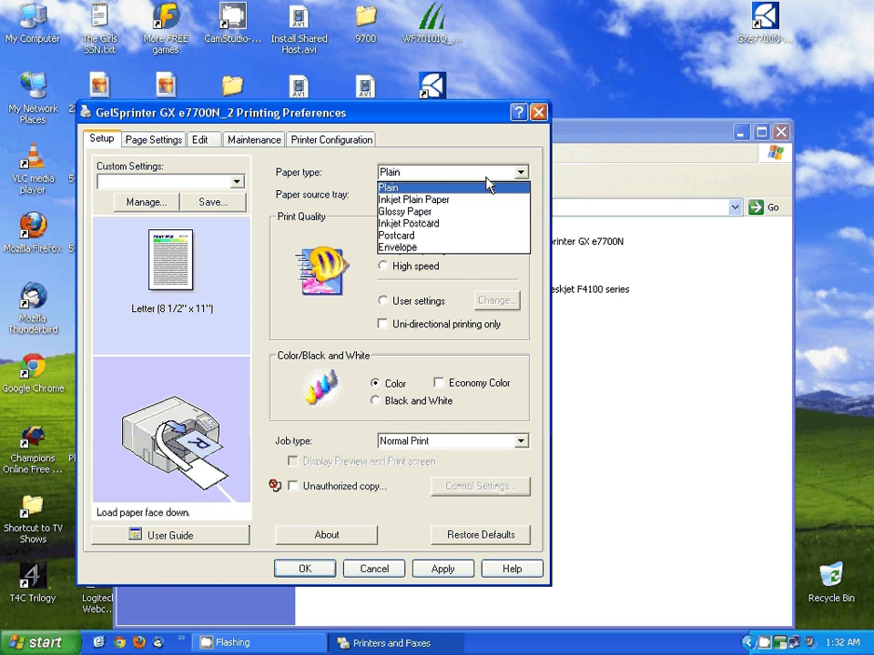
pyautogui.click(462, 198)
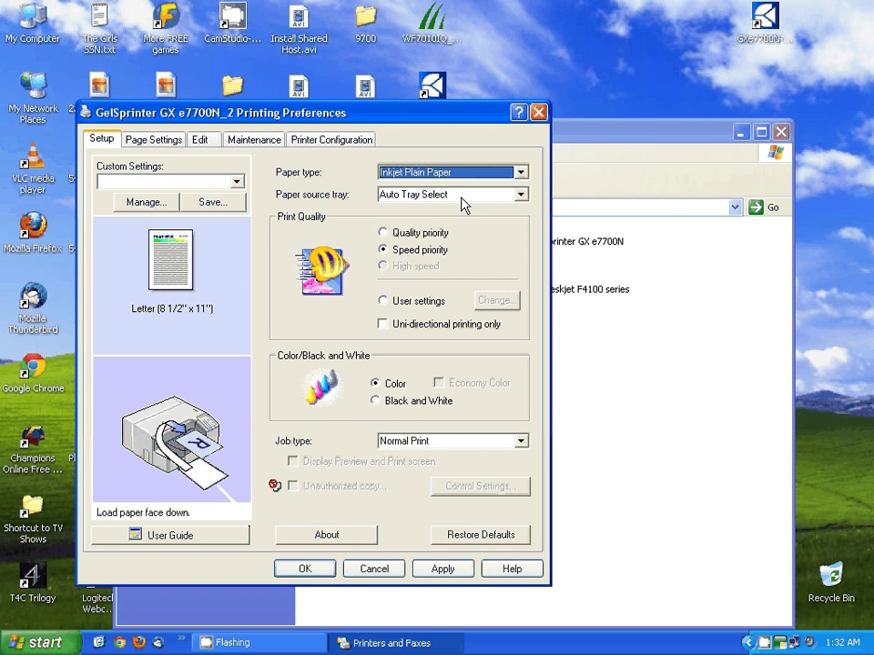
pyautogui.click(383, 301)
# In the print quality user settings, enable error diffusion and set the color profile to Off
pyautogui.click(496, 301)
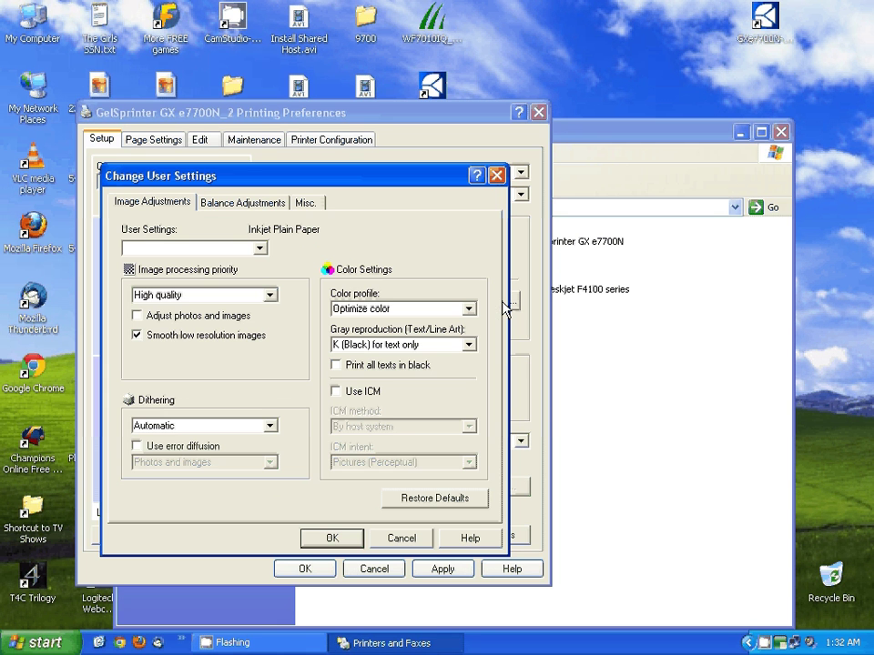
pyautogui.click(136, 446)
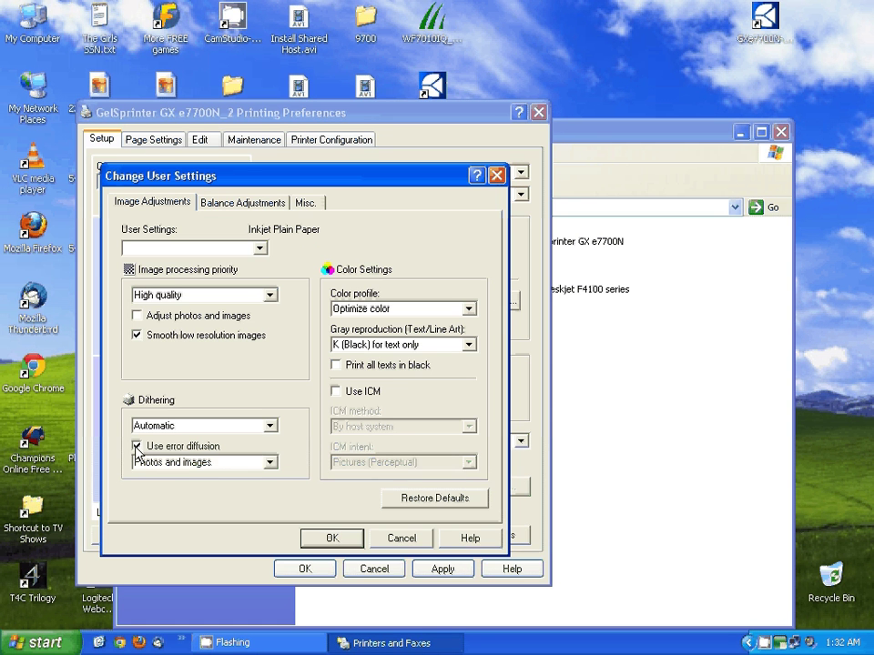
pyautogui.click(469, 310)
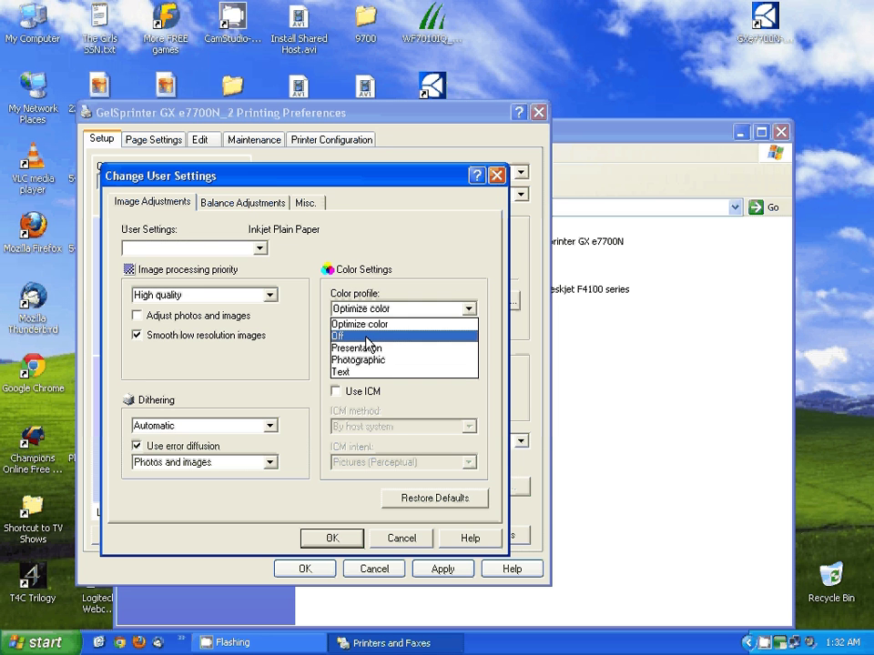
pyautogui.click(368, 337)
# Enable printing as bitmap and confirm the changed user settings
pyautogui.click(306, 203)
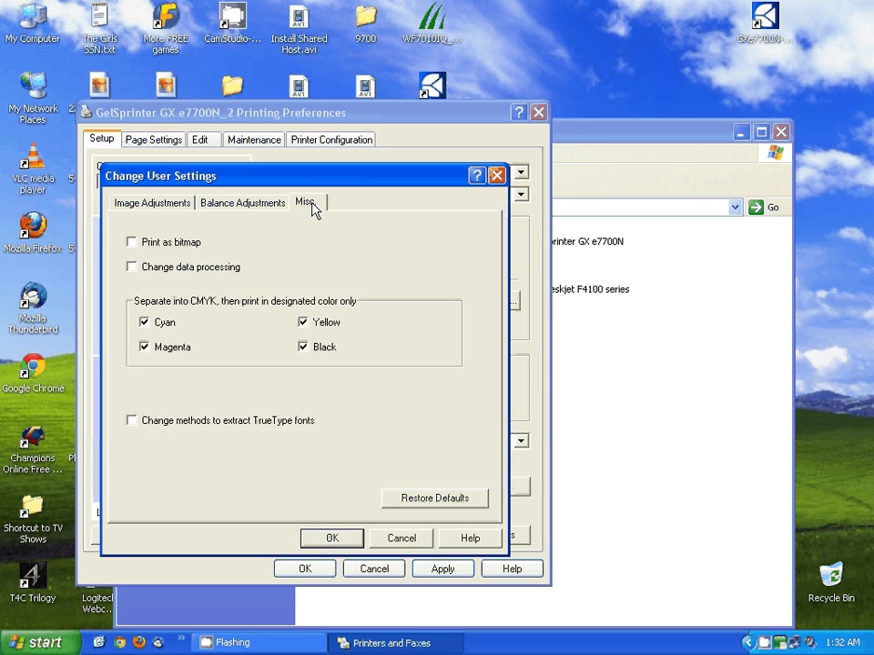
pyautogui.click(132, 242)
pyautogui.click(332, 538)
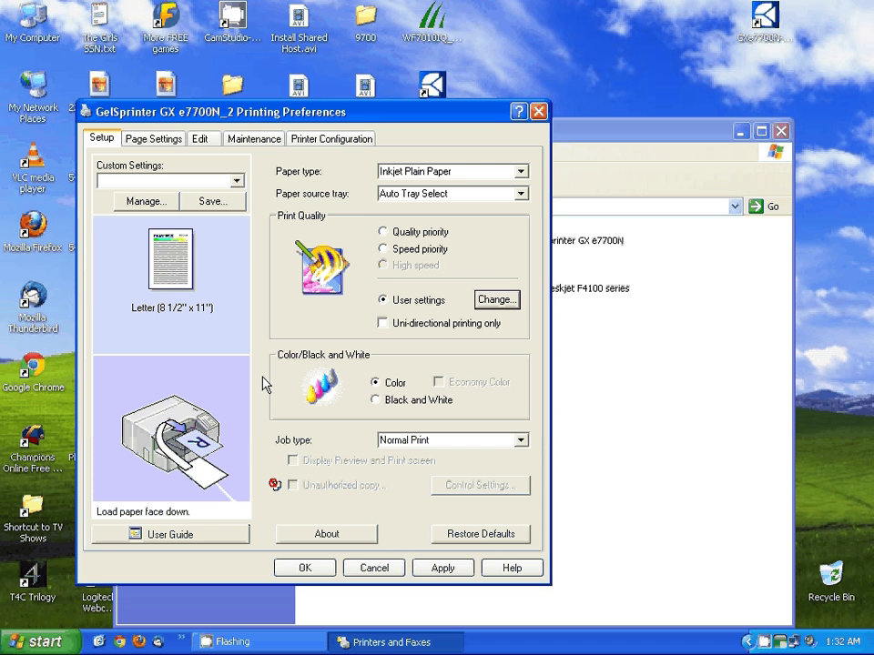
# Save the current preferences as a custom setting named Conde ICC
pyautogui.click(217, 202)
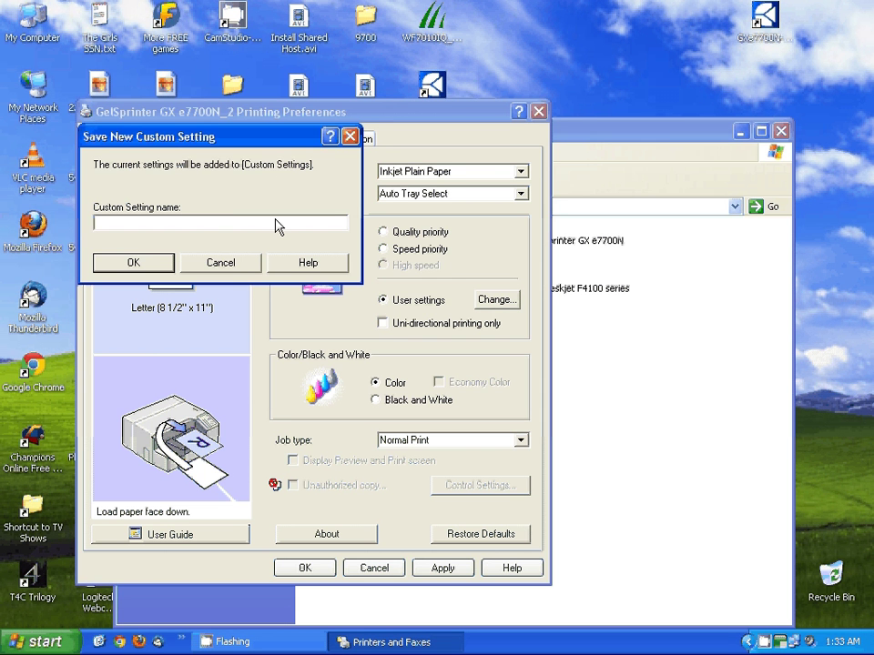
pyautogui.write('Conde ICC')
pyautogui.click(133, 261)
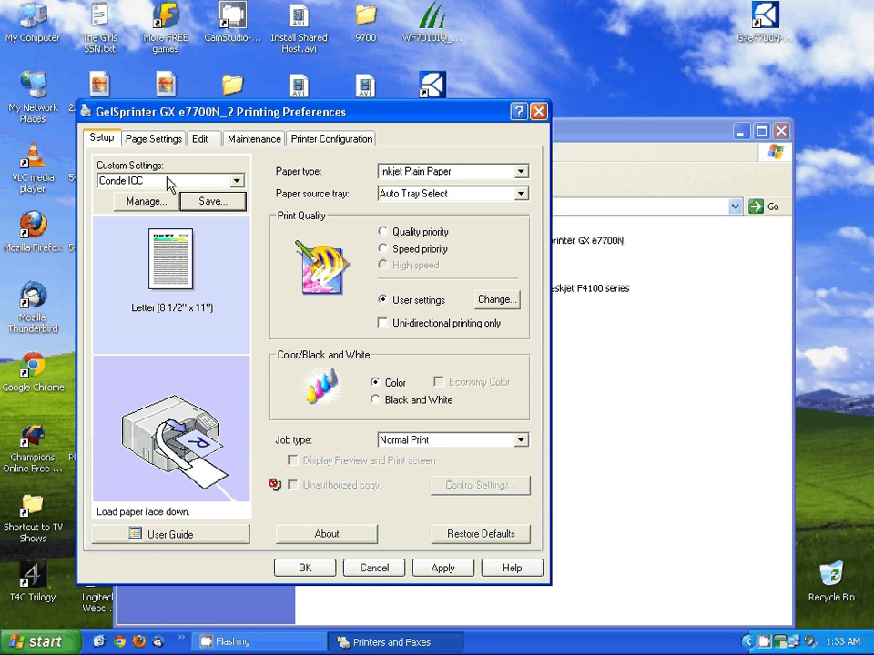
# Set the print quality to Quality priority and the paper source tray to Tray 1
pyautogui.click(384, 231)
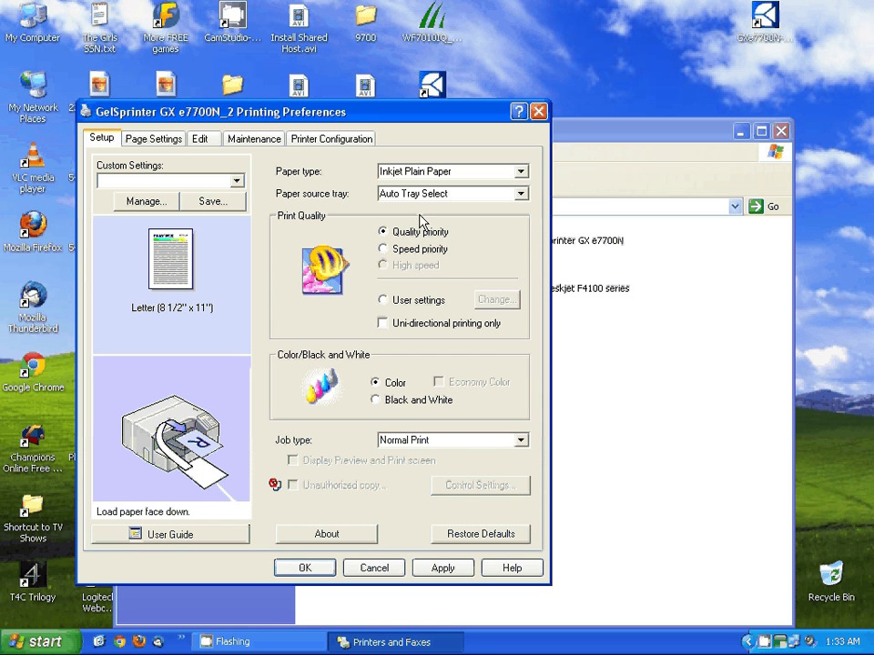
pyautogui.click(521, 194)
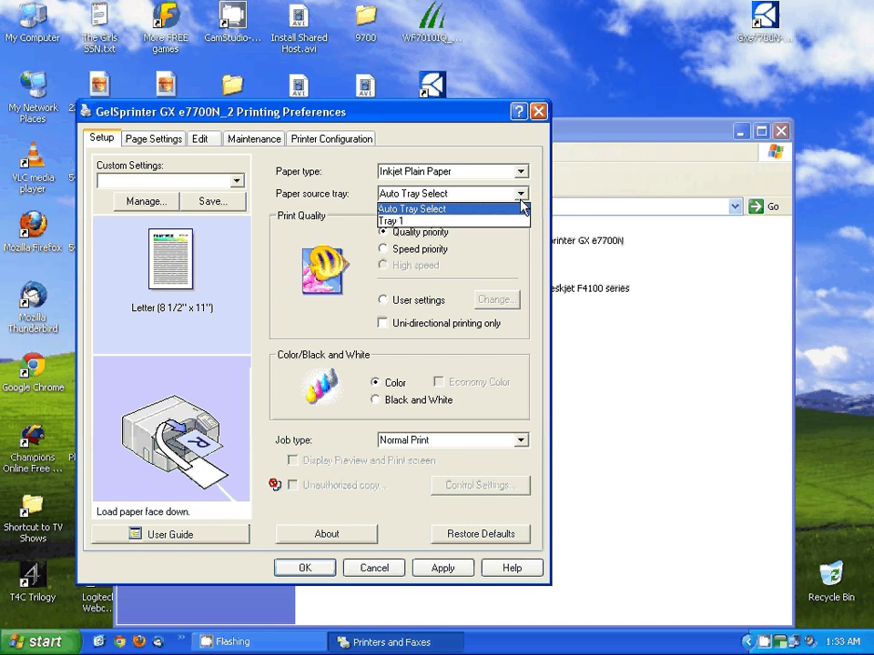
pyautogui.click(389, 220)
# Apply the Conde ICC custom setting to the printing preferences and close the Printers and Faxes window
pyautogui.click(236, 182)
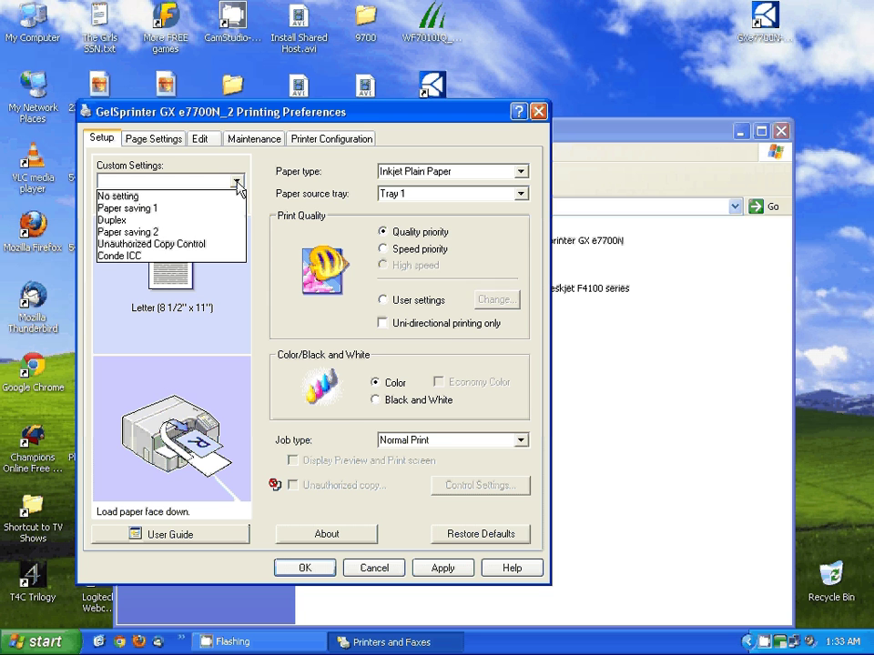
pyautogui.click(114, 256)
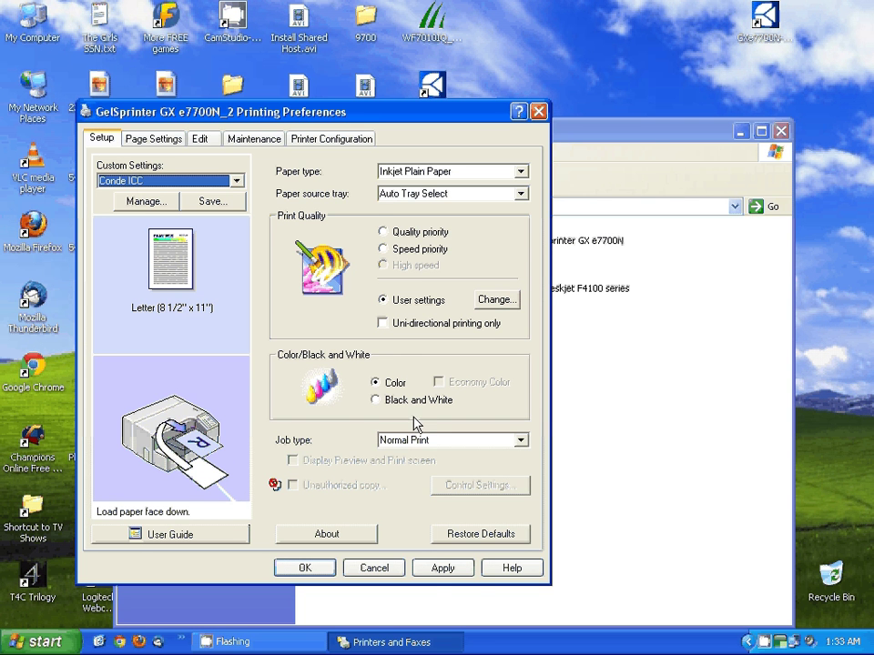
pyautogui.click(432, 572)
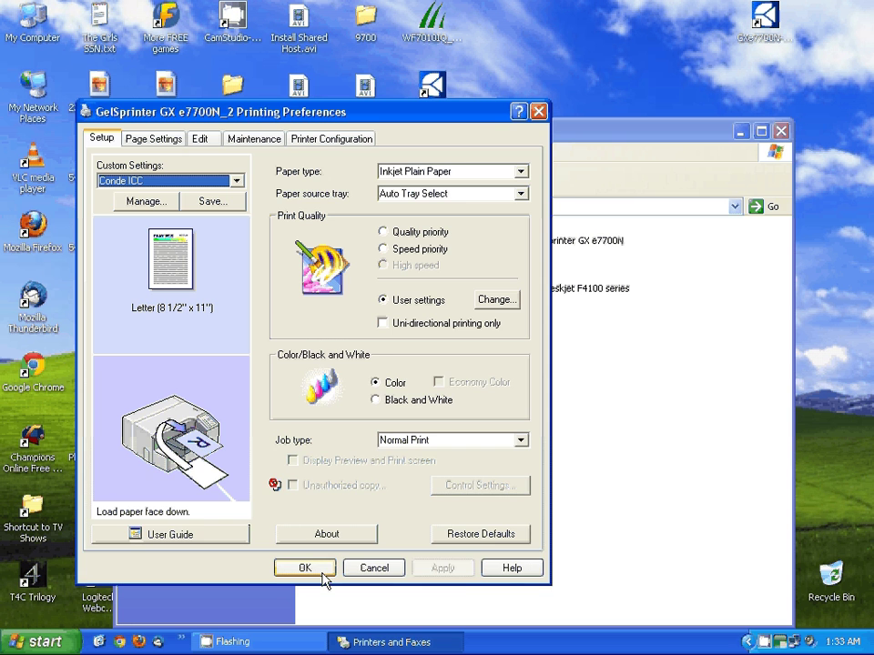
pyautogui.click(304, 568)
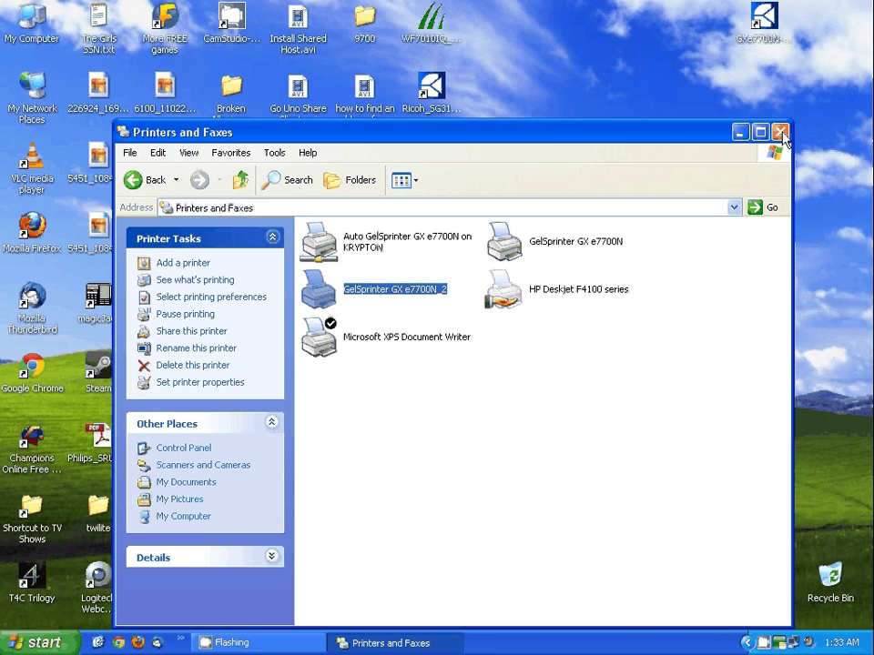
pyautogui.click(780, 133)
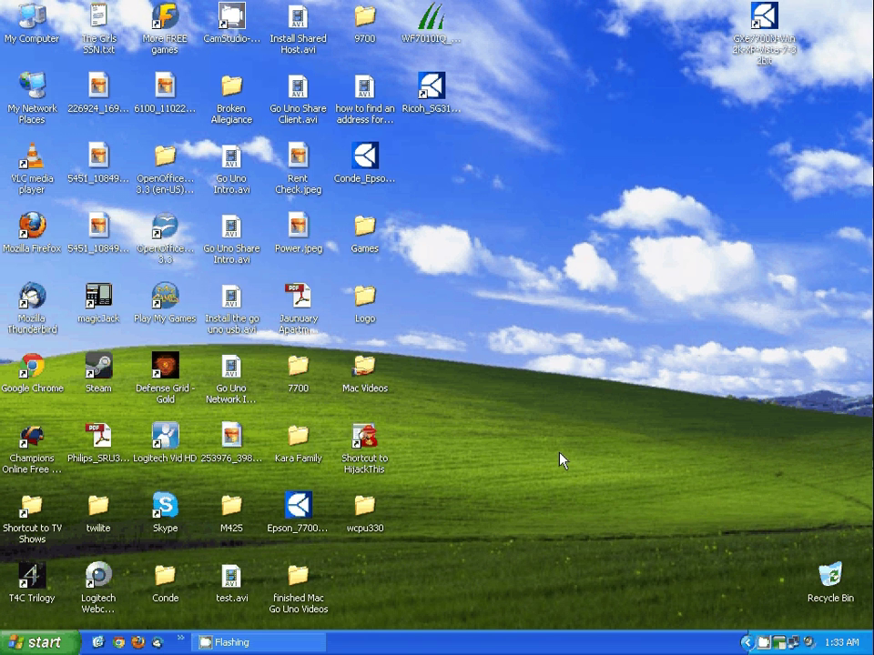